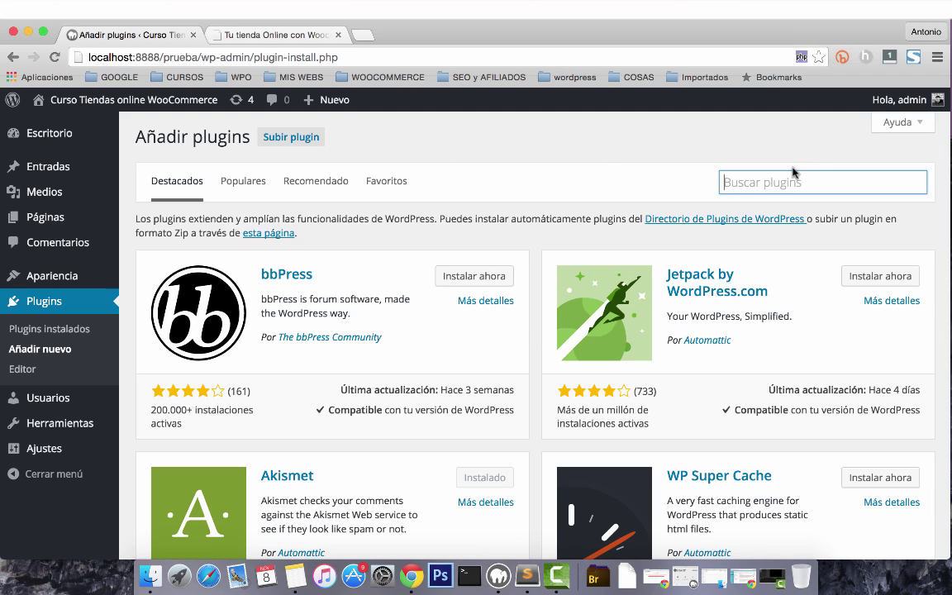
Search for woocommerce, then install and activate the WooCommerce 2.4.8 plugin.
{"action": "type", "text": "woocommerce"}
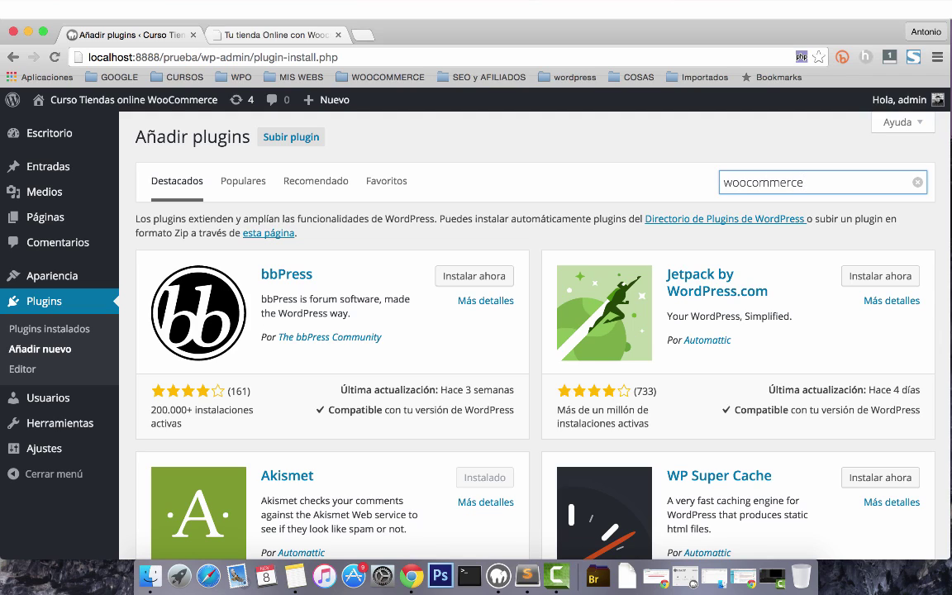
{"action": "key", "text": "Return"}
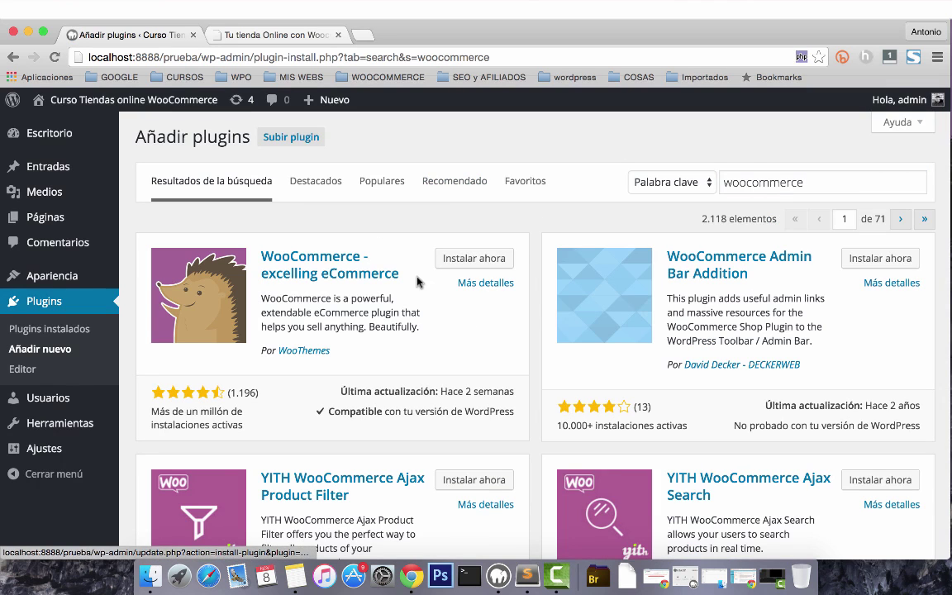
{"action": "left_click", "coordinate": [460, 261]}
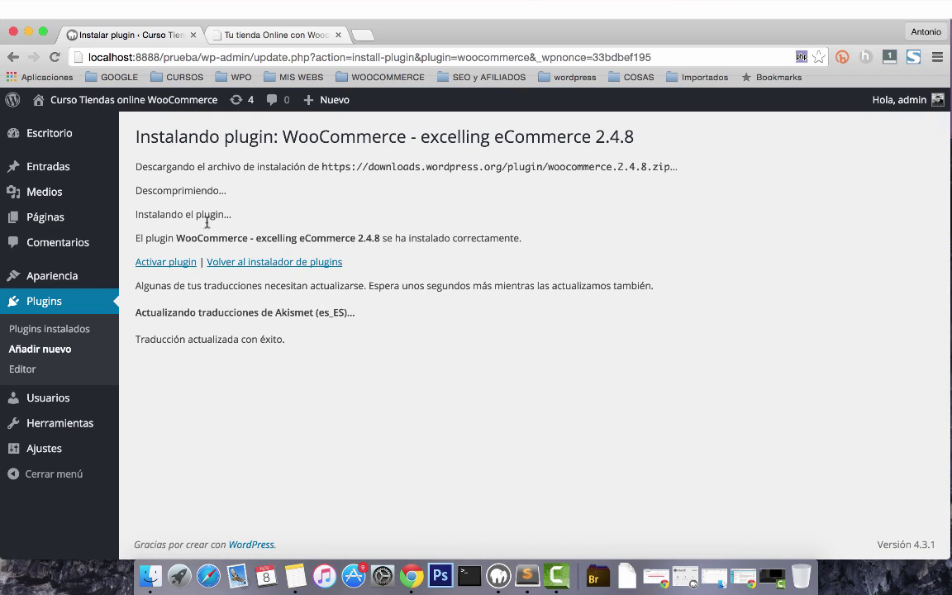
{"action": "left_click", "coordinate": [163, 266]}
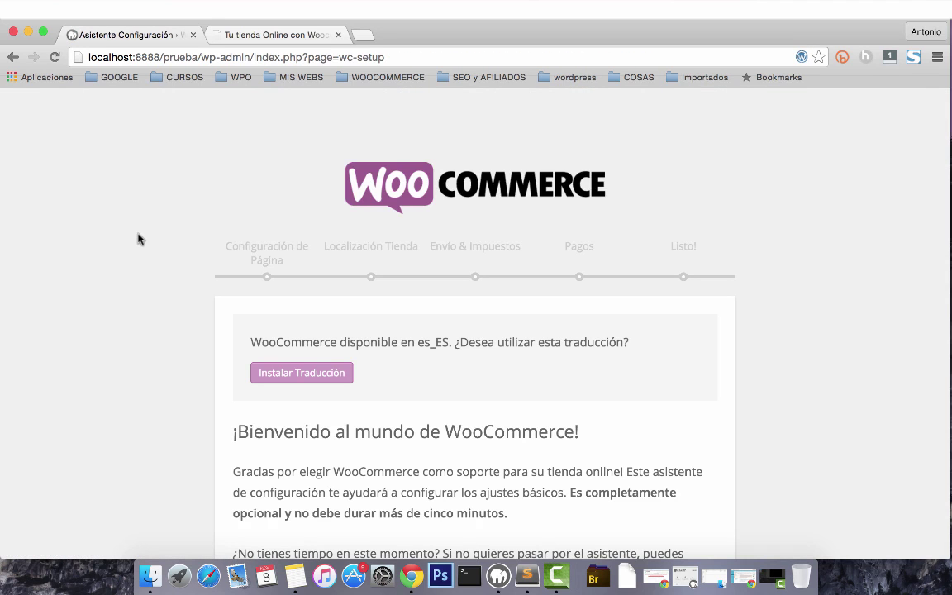
Install the Spanish (es_ES) WooCommerce translation from the setup welcome screen.
{"action": "scroll", "coordinate": [138, 239], "scroll_direction": "down", "scroll_amount": 3}
{"action": "scroll", "coordinate": [138, 239], "scroll_direction": "up", "scroll_amount": 1}
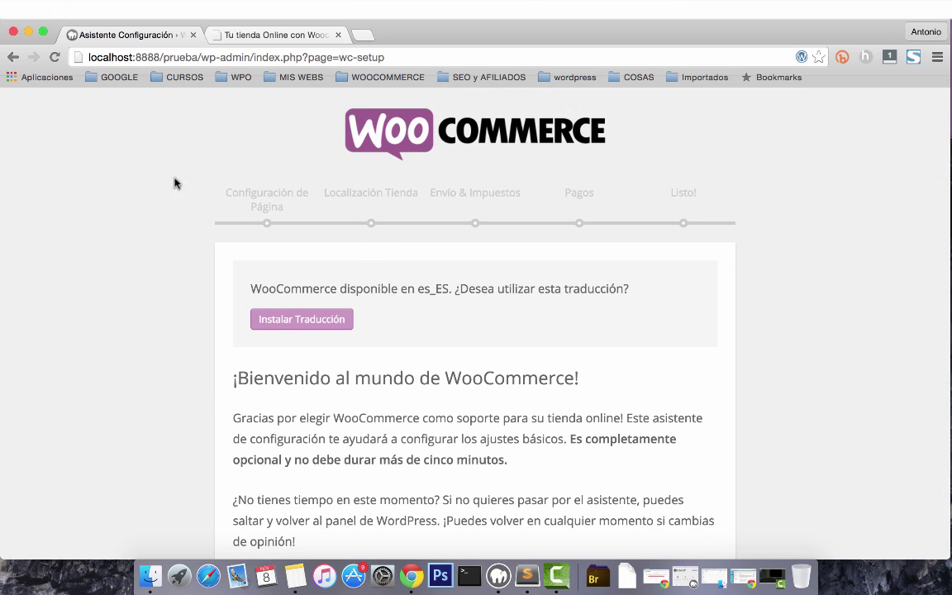
{"action": "scroll", "coordinate": [185, 168], "scroll_direction": "down", "scroll_amount": 1}
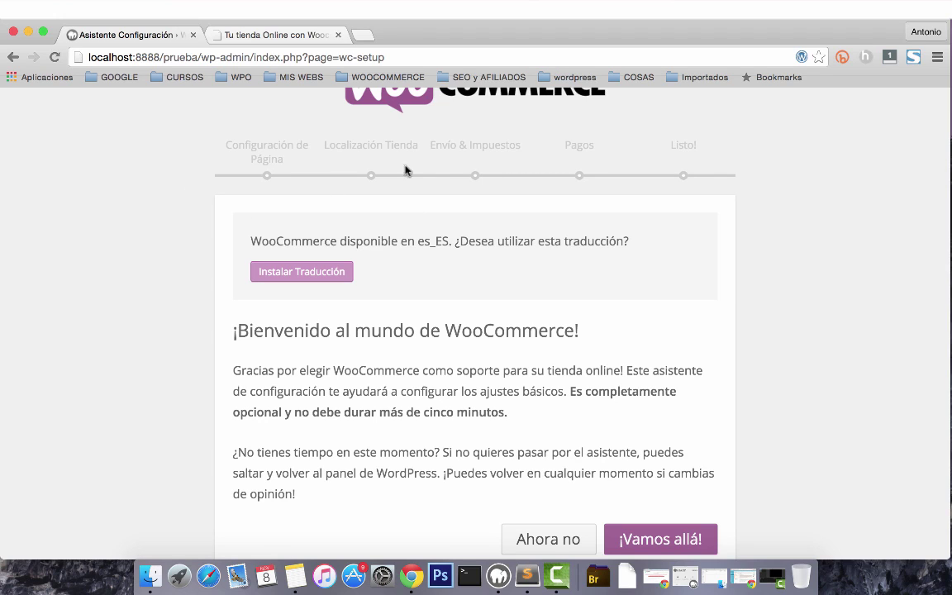
{"action": "scroll", "coordinate": [234, 193], "scroll_direction": "down", "scroll_amount": 1}
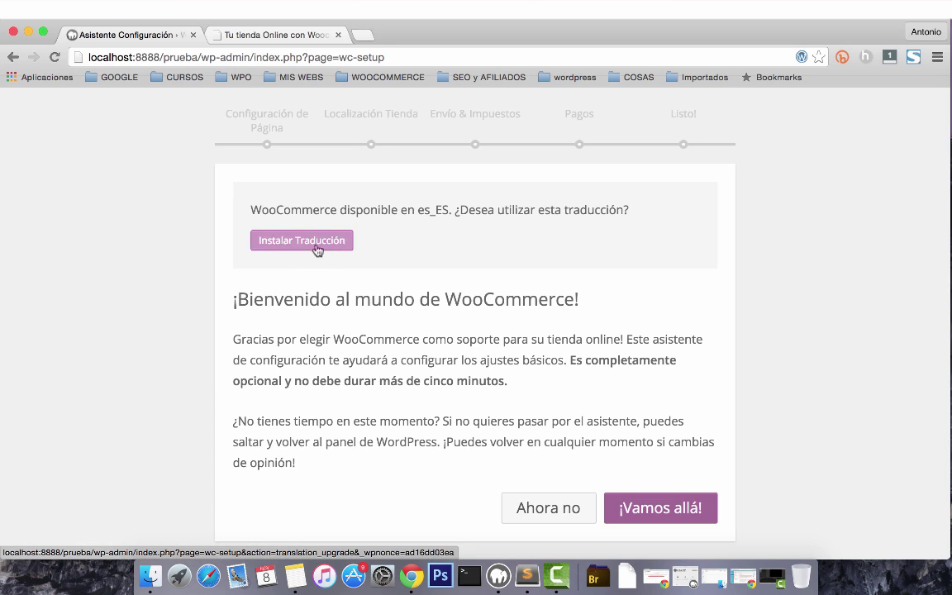
{"action": "left_click", "coordinate": [296, 241]}
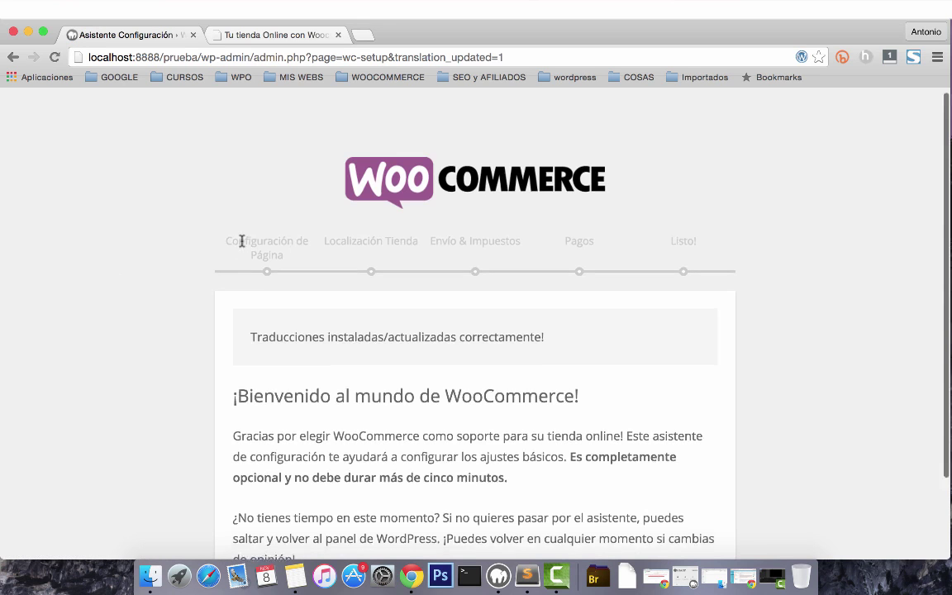
{"action": "scroll", "coordinate": [239, 248], "scroll_direction": "down", "scroll_amount": 3}
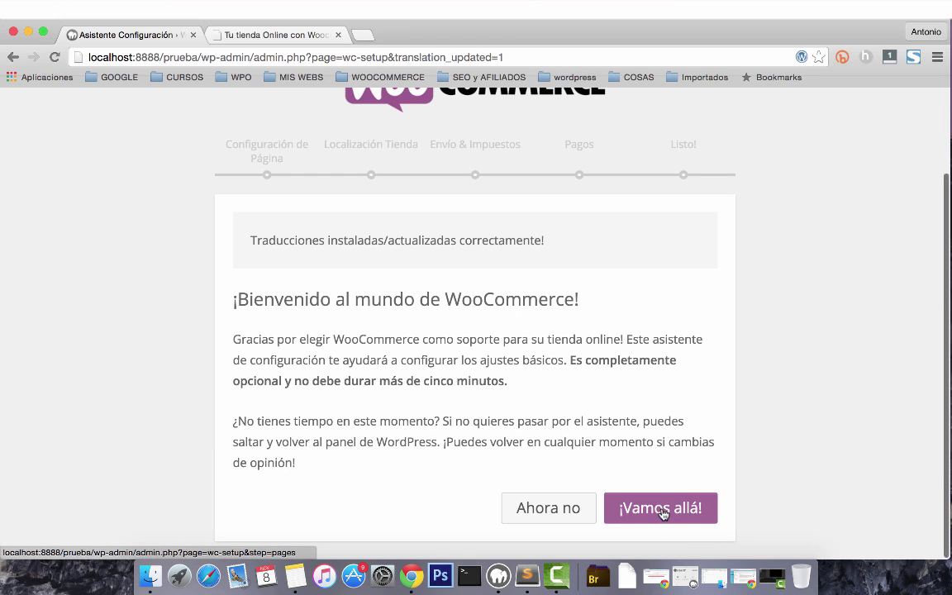
Start the setup wizard and review the Tienda, Carrito, Finalizar compra and Mi cuenta pages.
{"action": "left_click", "coordinate": [661, 510]}
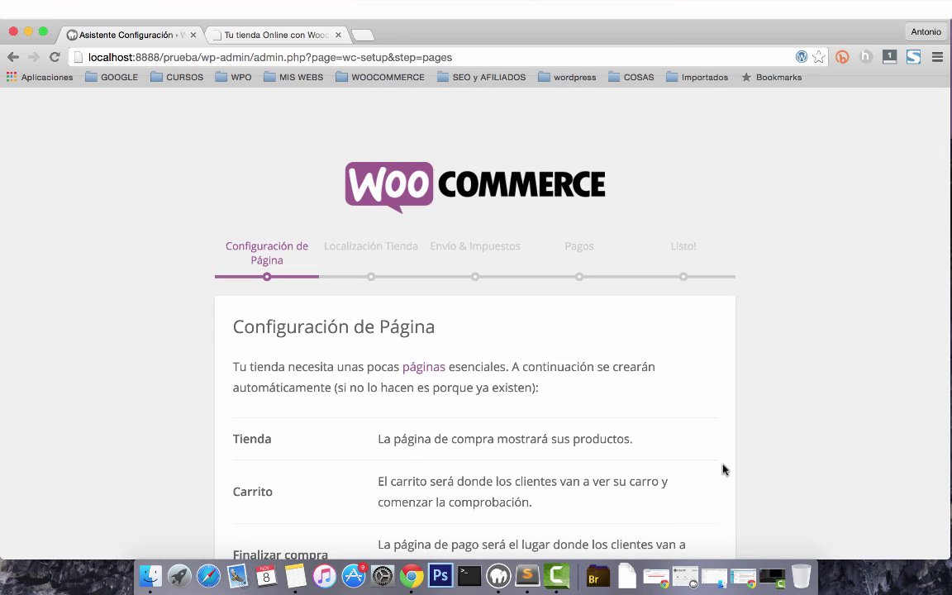
{"action": "scroll", "coordinate": [546, 382], "scroll_direction": "down", "scroll_amount": 5}
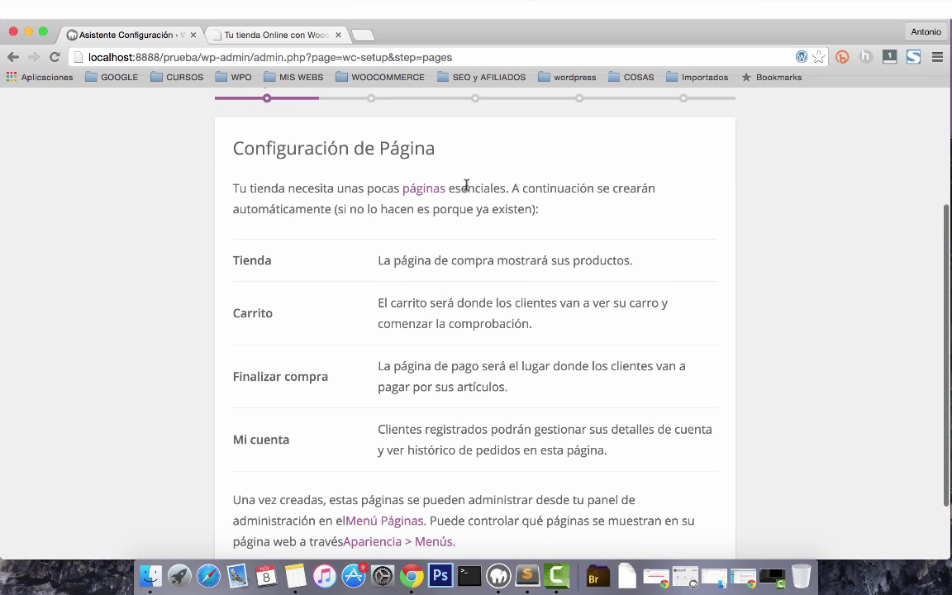
{"action": "scroll", "coordinate": [541, 182], "scroll_direction": "down", "scroll_amount": 1}
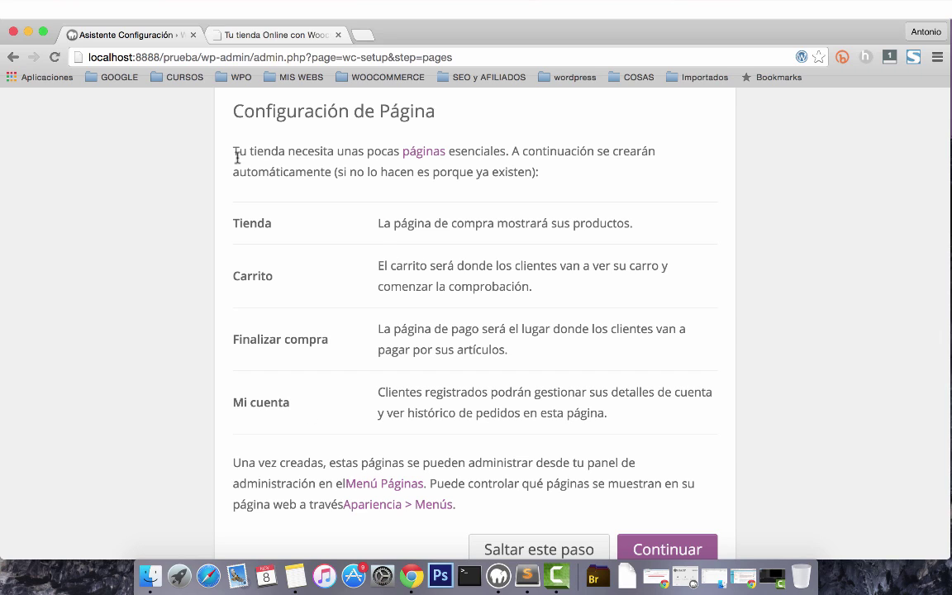
{"action": "scroll", "coordinate": [546, 198], "scroll_direction": "down", "scroll_amount": 1}
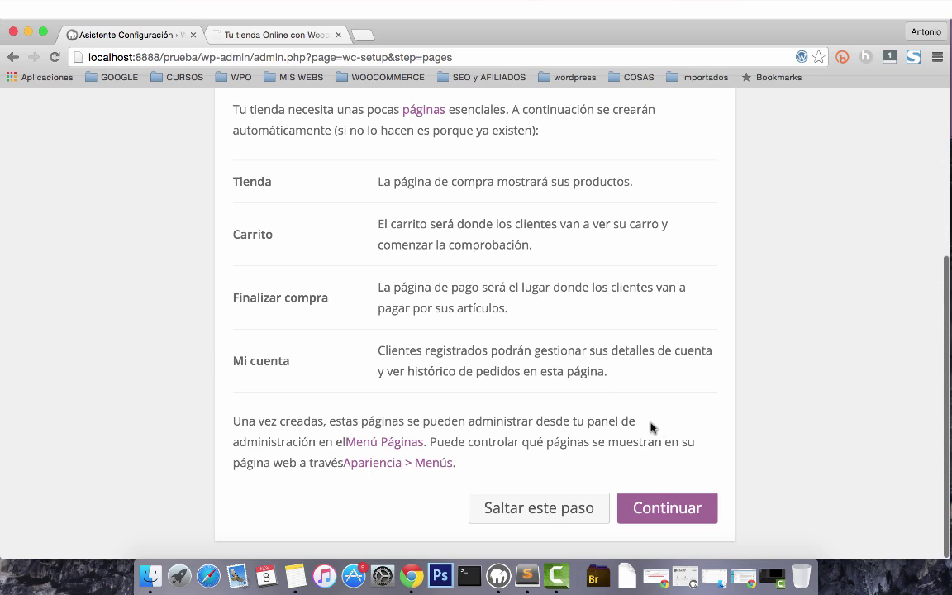
Accept the store pages and set the store location to España — Granada.
{"action": "left_click", "coordinate": [661, 509]}
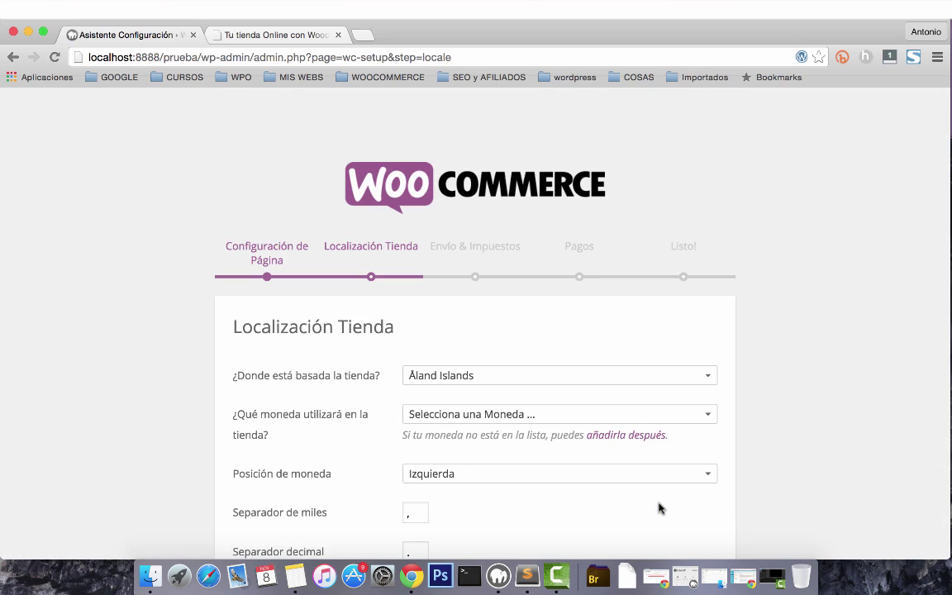
{"action": "scroll", "coordinate": [562, 306], "scroll_direction": "down", "scroll_amount": 5}
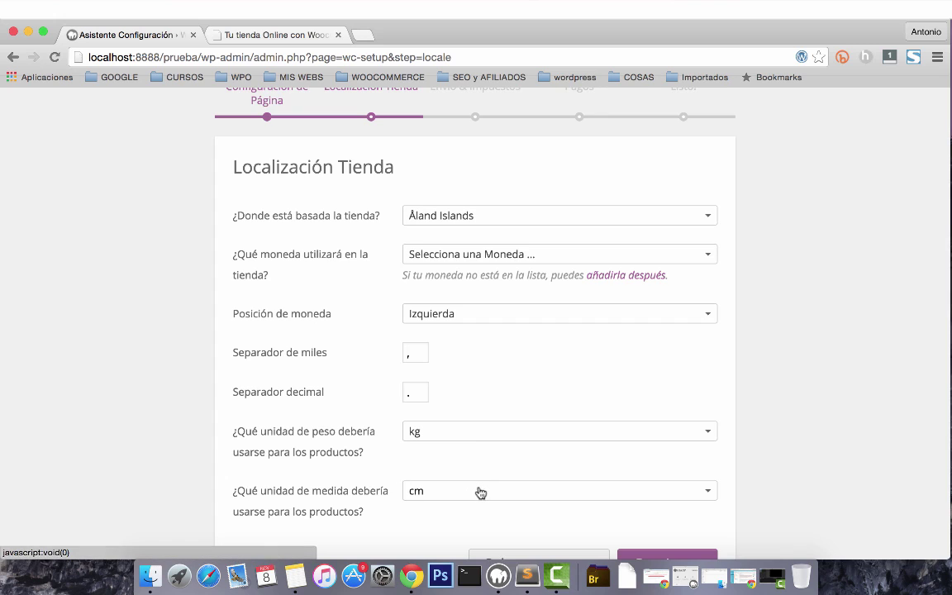
{"action": "scroll", "coordinate": [477, 494], "scroll_direction": "up", "scroll_amount": 3}
{"action": "left_click", "coordinate": [481, 319]}
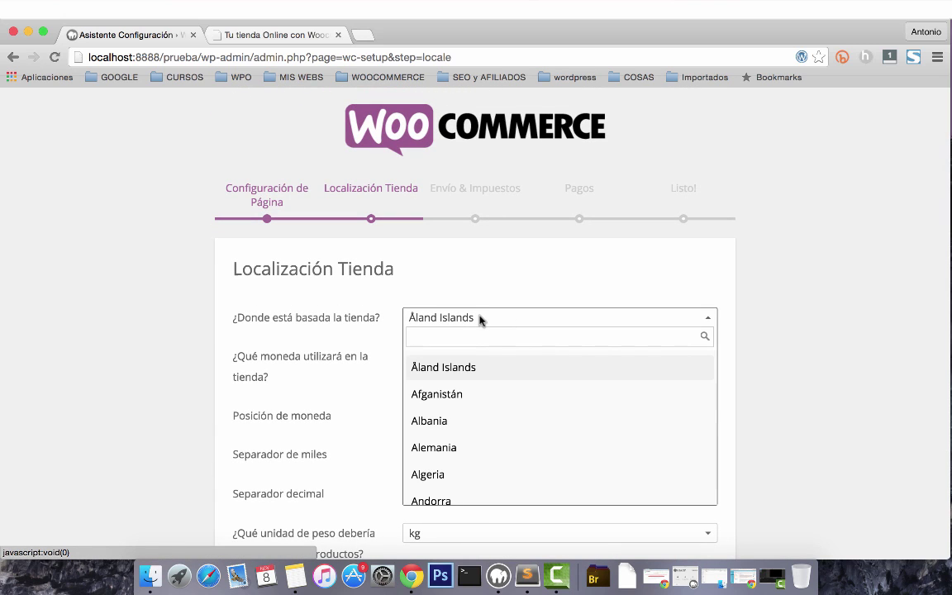
{"action": "type", "text": "Españ"}
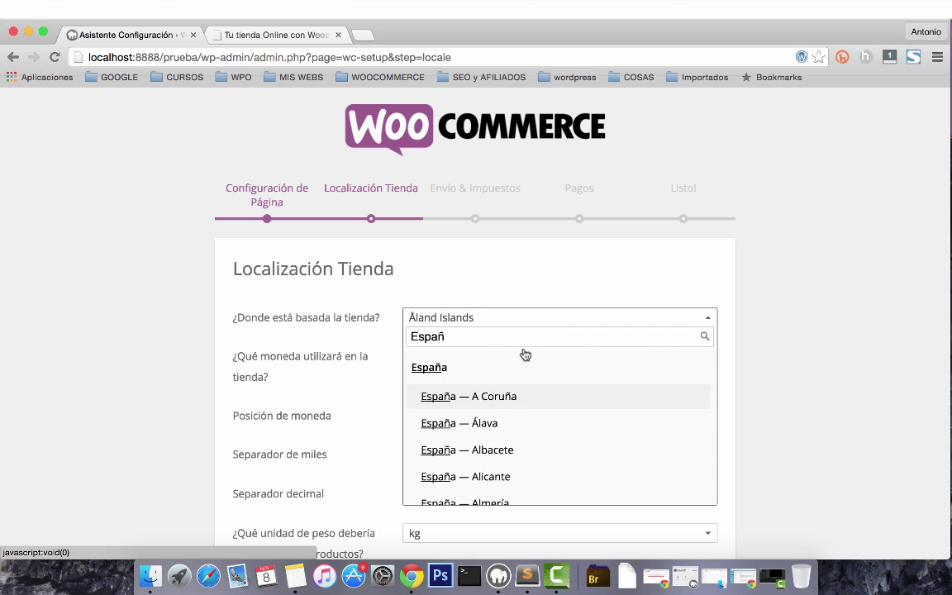
{"action": "scroll", "coordinate": [484, 401], "scroll_direction": "down", "scroll_amount": 7}
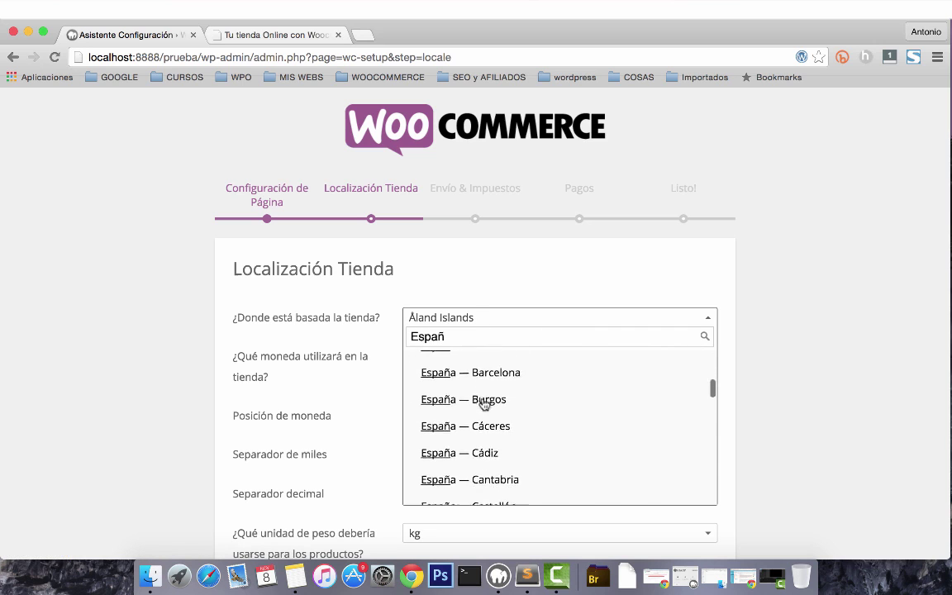
{"action": "scroll", "coordinate": [485, 403], "scroll_direction": "down", "scroll_amount": 1}
{"action": "scroll", "coordinate": [485, 402], "scroll_direction": "up", "scroll_amount": 2}
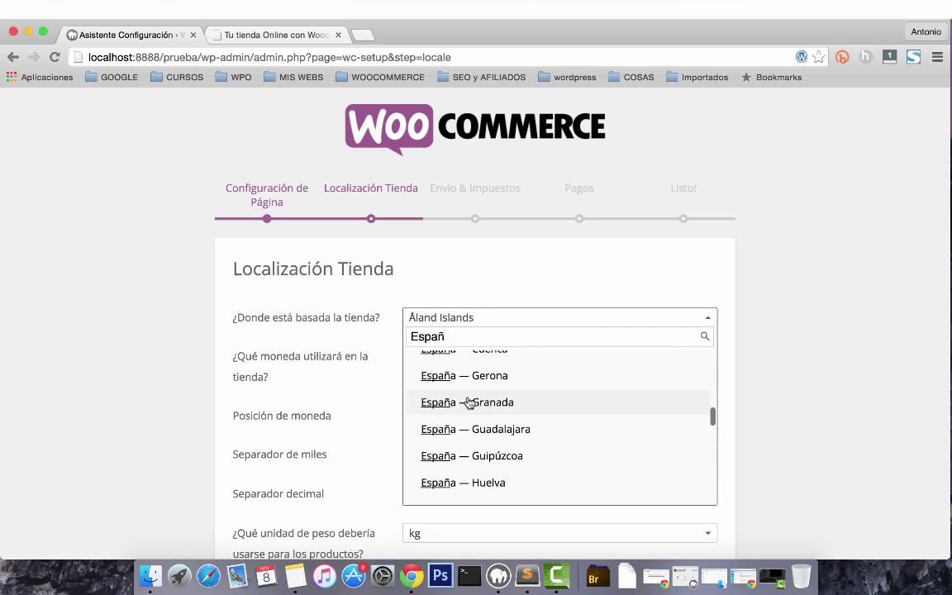
{"action": "left_click", "coordinate": [435, 400]}
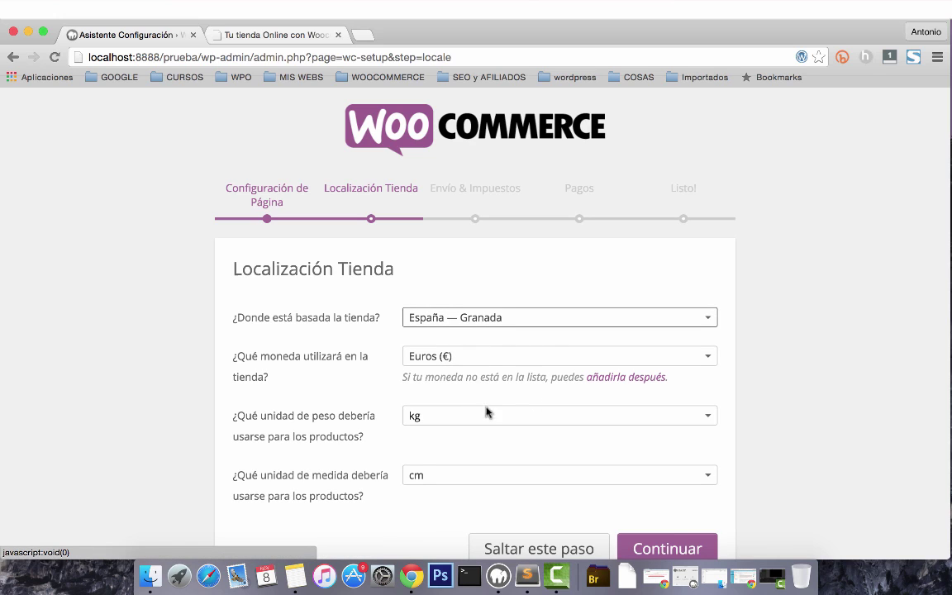
Keep Euros (€), kg and cm as currency and units, and continue.
{"action": "left_click", "coordinate": [511, 357]}
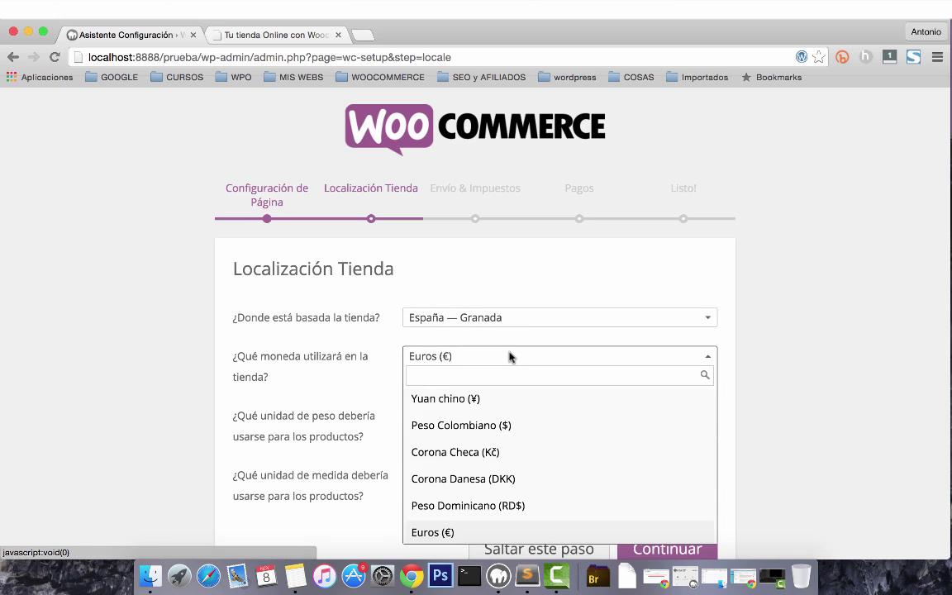
{"action": "left_click", "coordinate": [510, 357]}
{"action": "scroll", "coordinate": [661, 408], "scroll_direction": "down", "scroll_amount": 1}
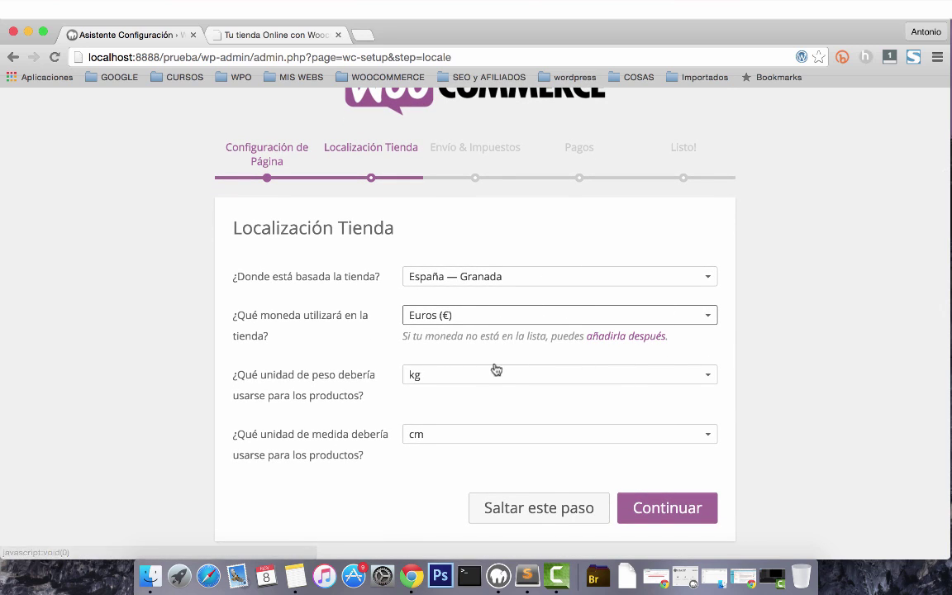
{"action": "left_click", "coordinate": [454, 378]}
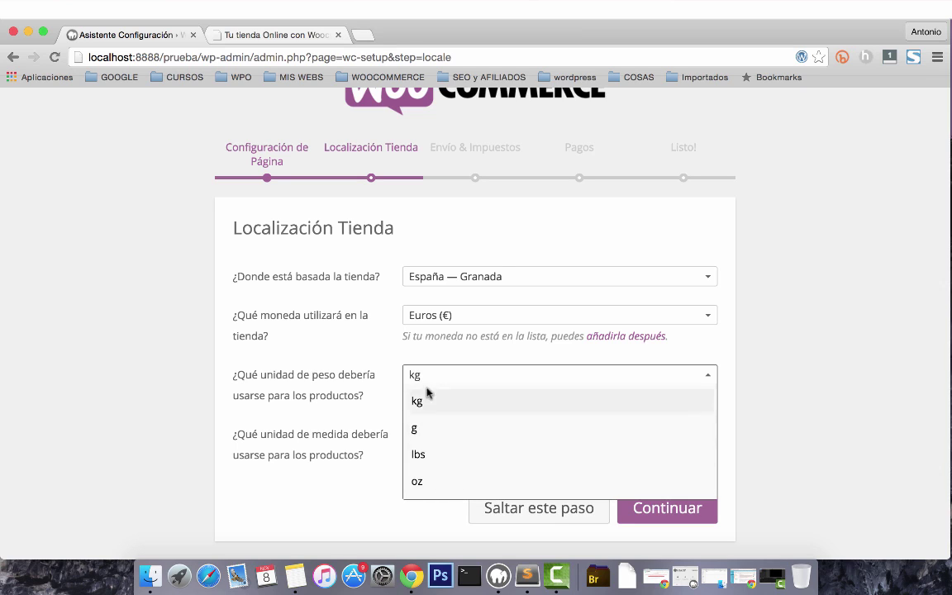
{"action": "left_click", "coordinate": [415, 400]}
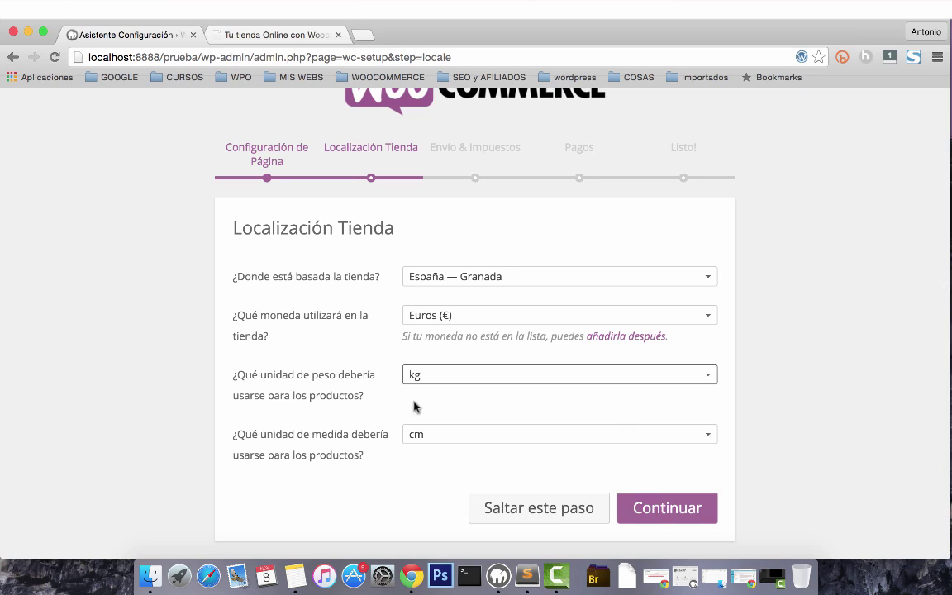
{"action": "left_click", "coordinate": [574, 436]}
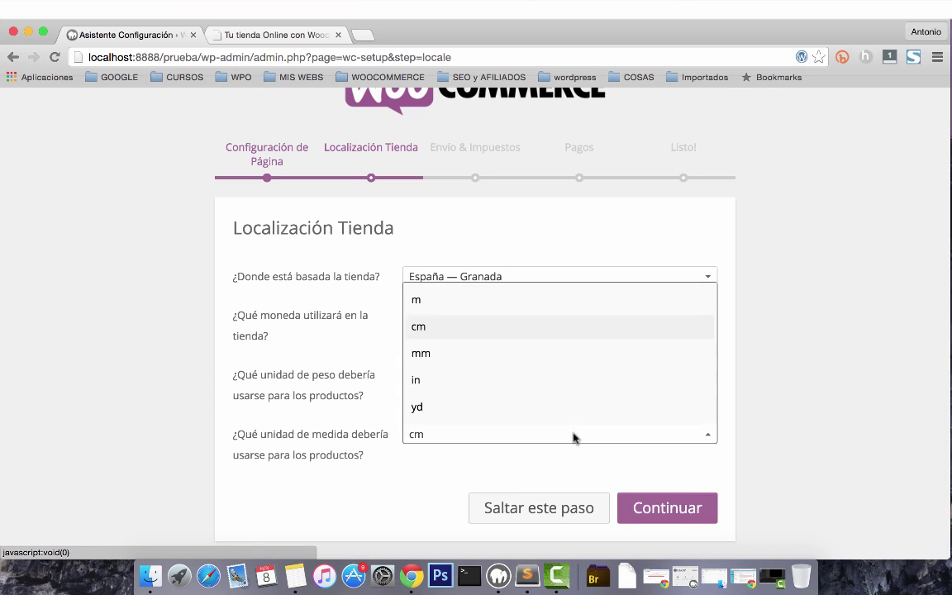
{"action": "left_click", "coordinate": [465, 329]}
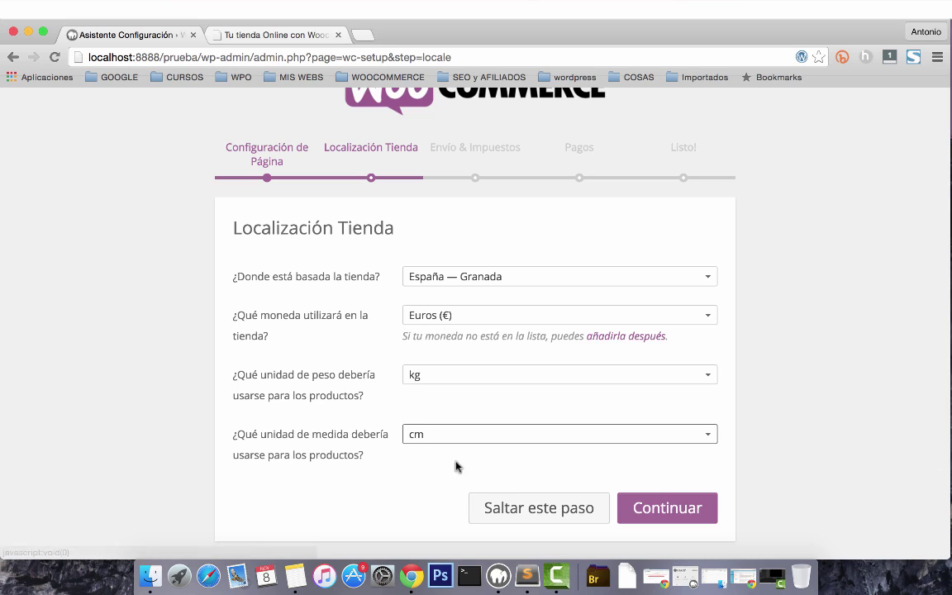
{"action": "left_click", "coordinate": [665, 508]}
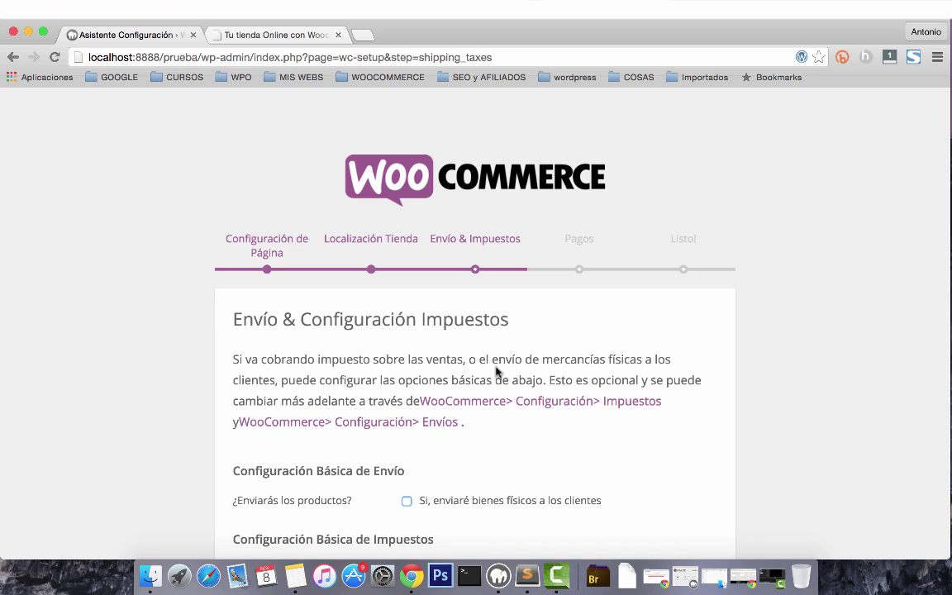
Turn off shipping physical goods, removing the national and international shipping-cost fields.
{"action": "scroll", "coordinate": [496, 372], "scroll_direction": "down", "scroll_amount": 3}
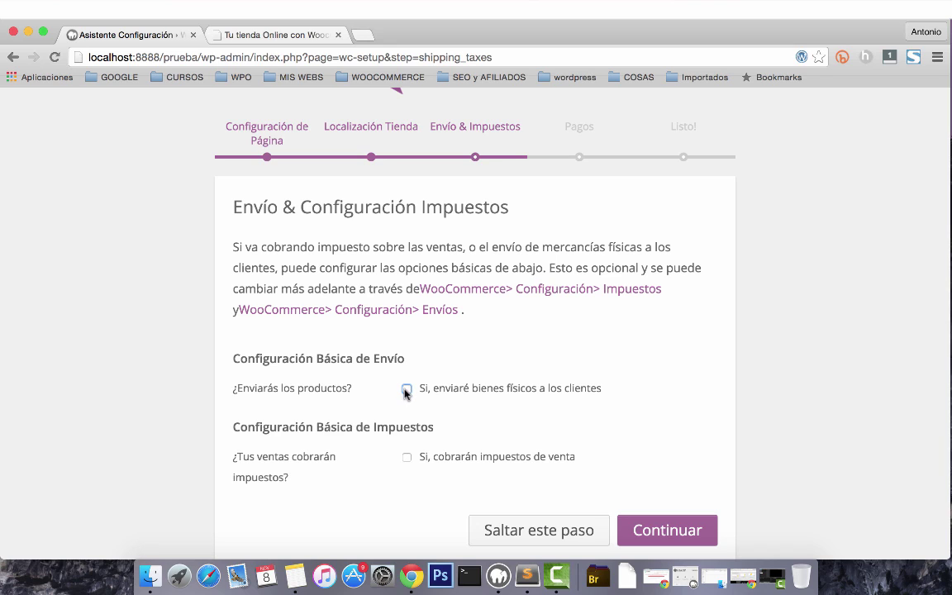
{"action": "left_click", "coordinate": [406, 390]}
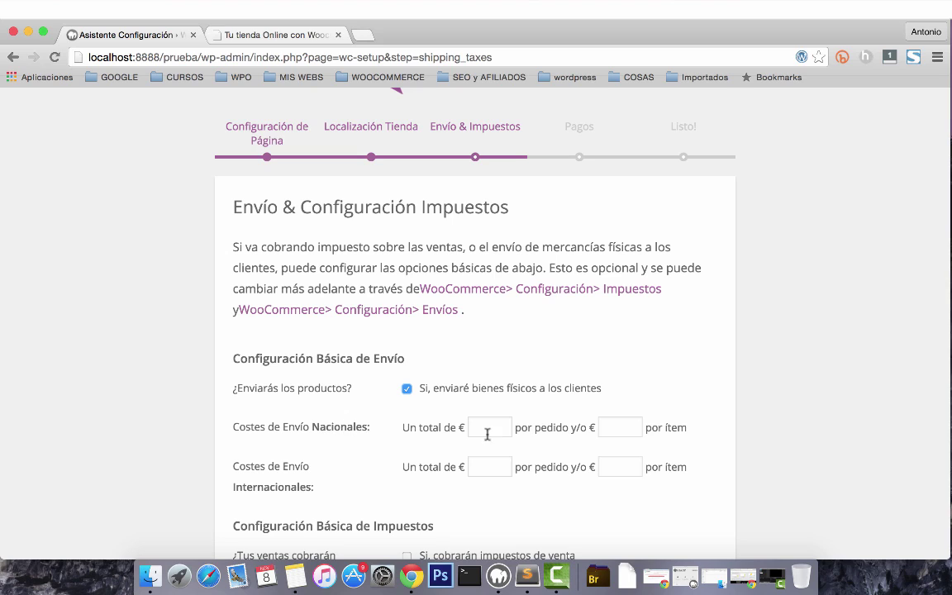
{"action": "left_click", "coordinate": [497, 427]}
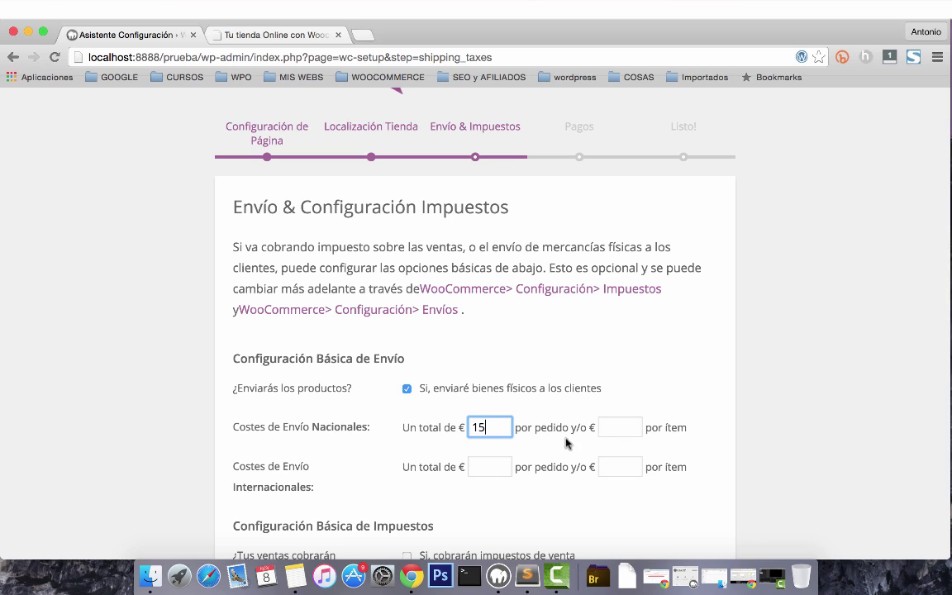
{"action": "left_click", "coordinate": [621, 429]}
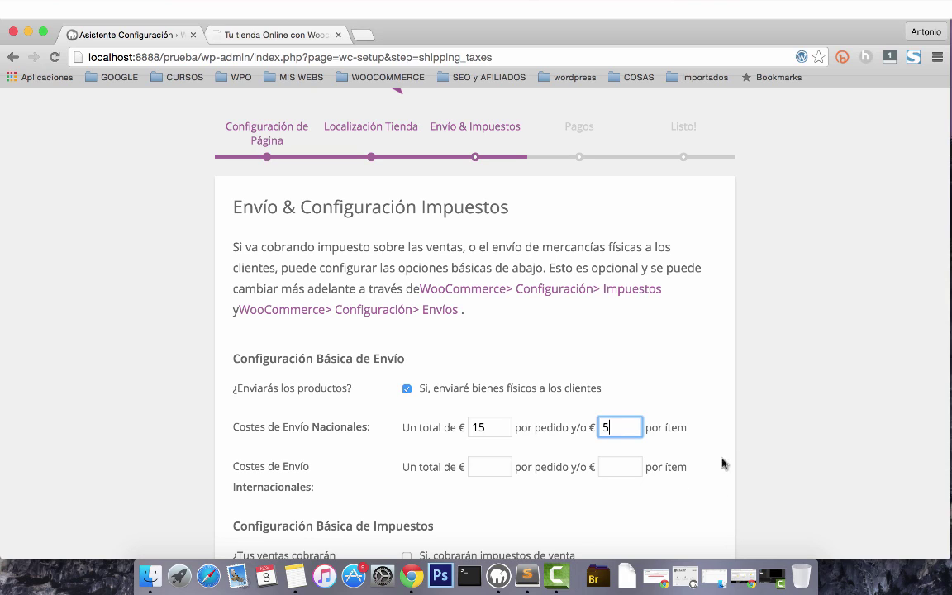
{"action": "left_click", "coordinate": [491, 427]}
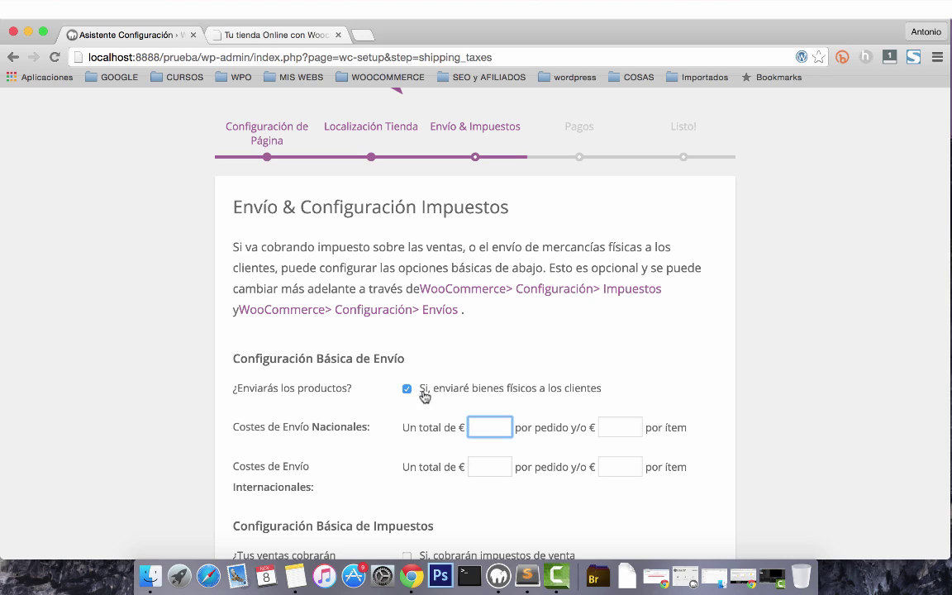
{"action": "left_click", "coordinate": [407, 390]}
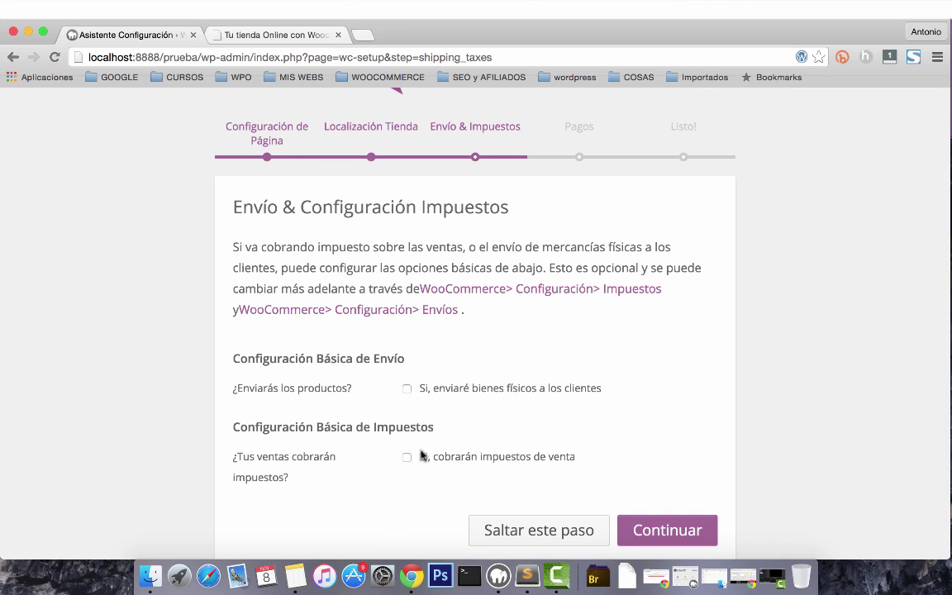
{"action": "scroll", "coordinate": [357, 469], "scroll_direction": "down", "scroll_amount": 1}
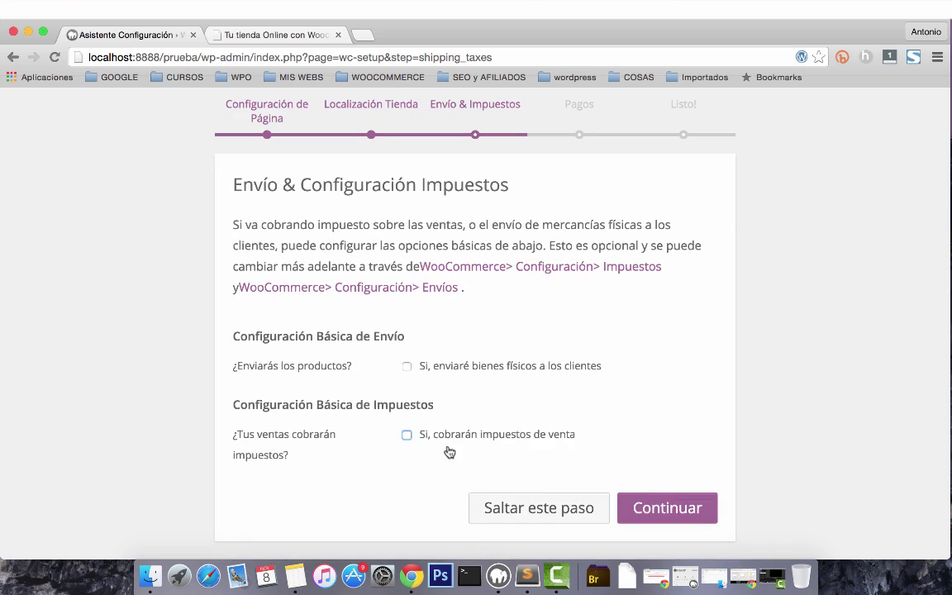
Enable sales tax with tax-exclusive prices, leave tax-rate import off, and continue.
{"action": "left_click", "coordinate": [407, 436]}
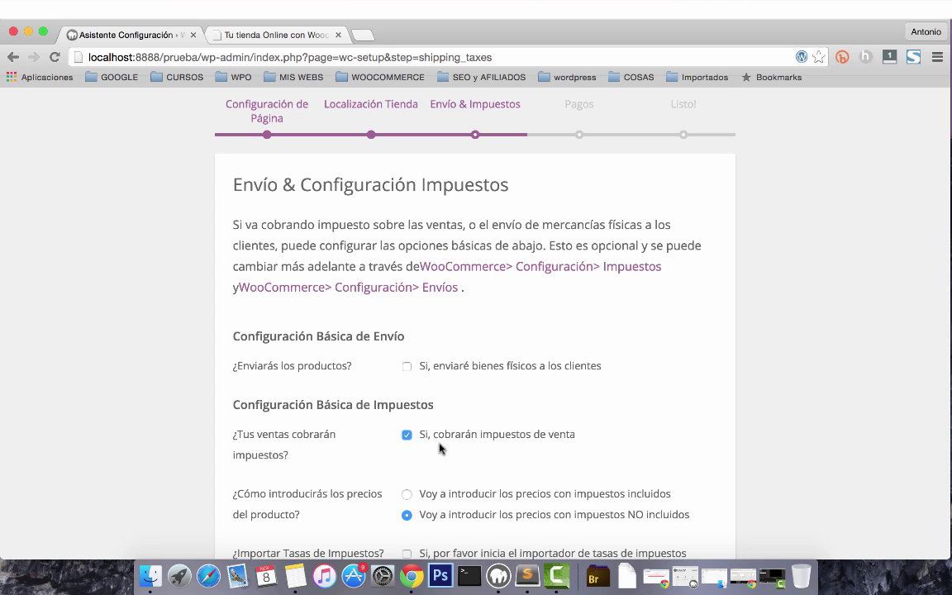
{"action": "scroll", "coordinate": [478, 428], "scroll_direction": "down", "scroll_amount": 2}
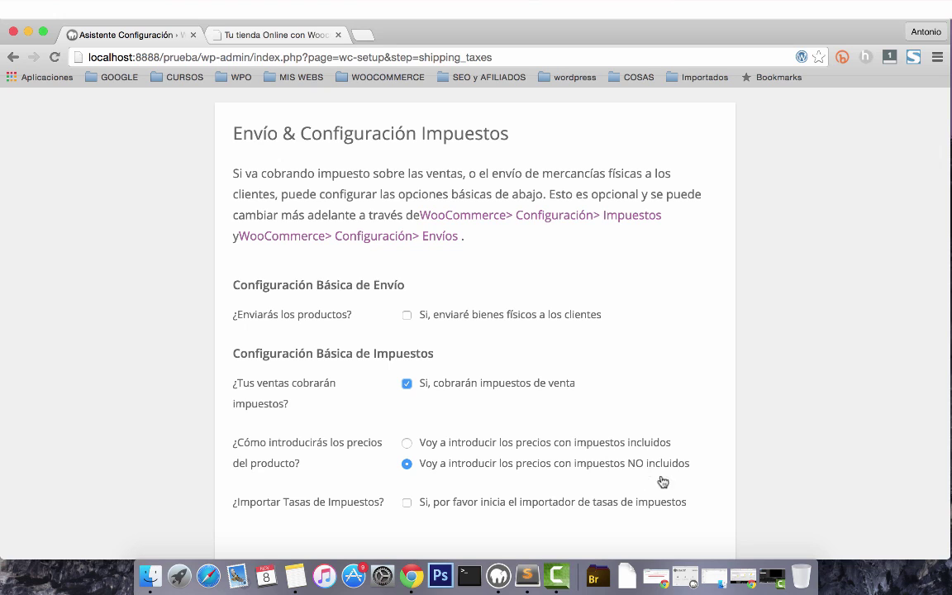
{"action": "scroll", "coordinate": [419, 507], "scroll_direction": "down", "scroll_amount": 2}
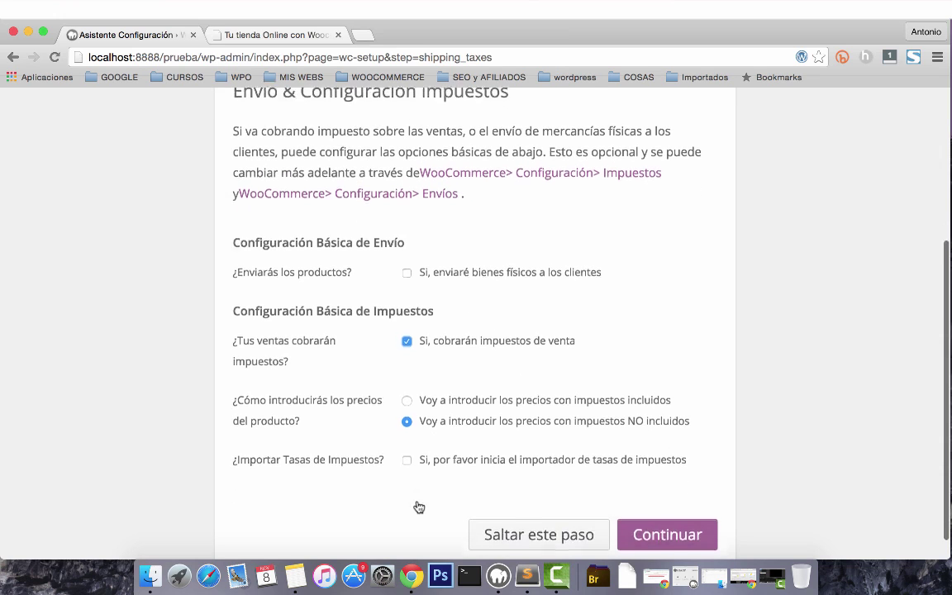
{"action": "left_click", "coordinate": [407, 456]}
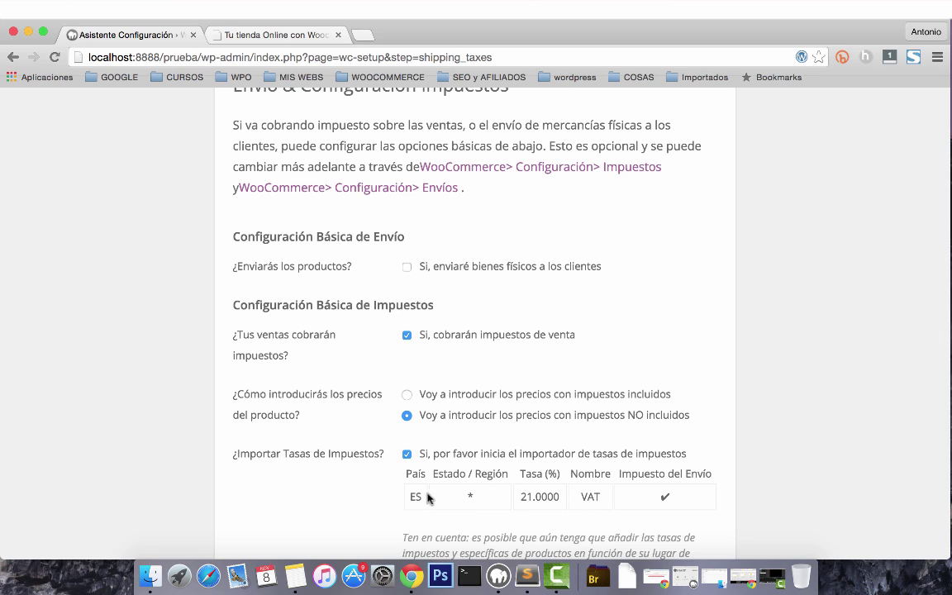
{"action": "left_click", "coordinate": [406, 456]}
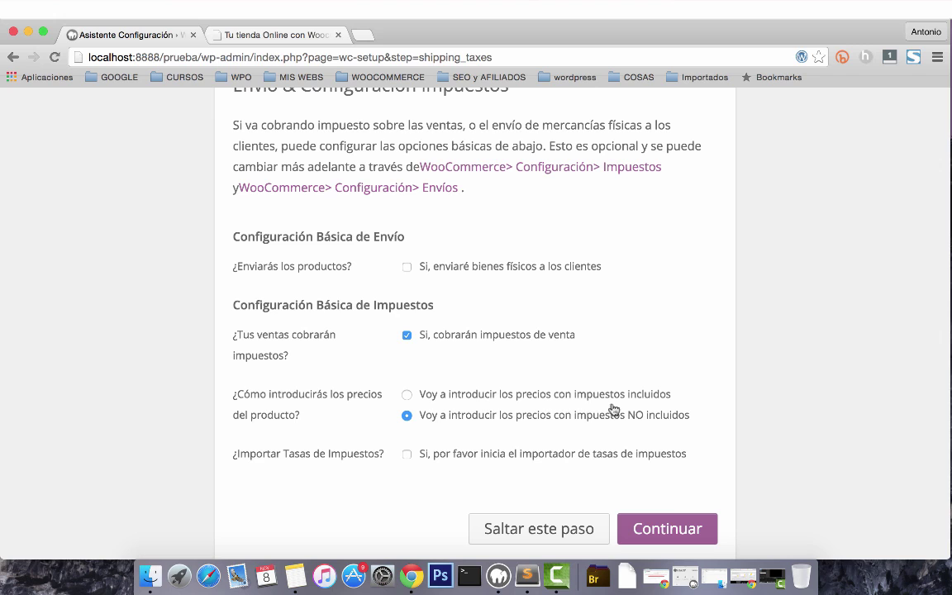
{"action": "left_click", "coordinate": [675, 532]}
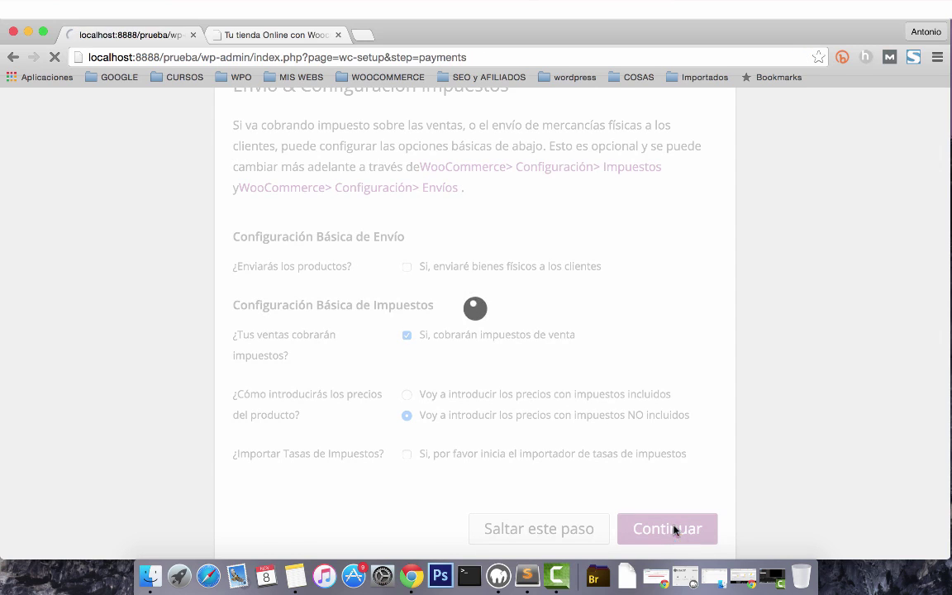
Scroll through the Pagos step's PayPal estándar and offline payment options.
{"action": "scroll", "coordinate": [535, 385], "scroll_direction": "down", "scroll_amount": 2}
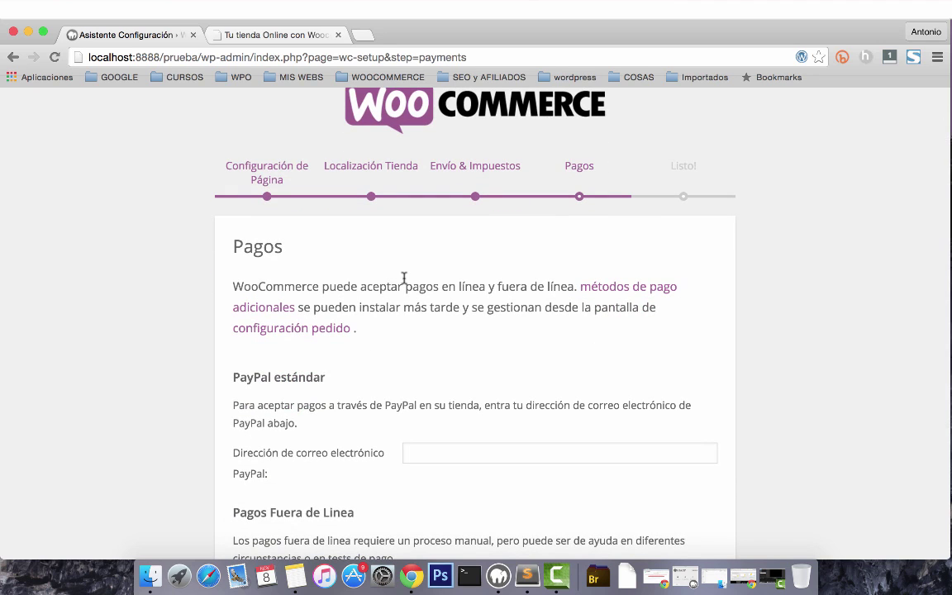
{"action": "scroll", "coordinate": [400, 277], "scroll_direction": "down", "scroll_amount": 2}
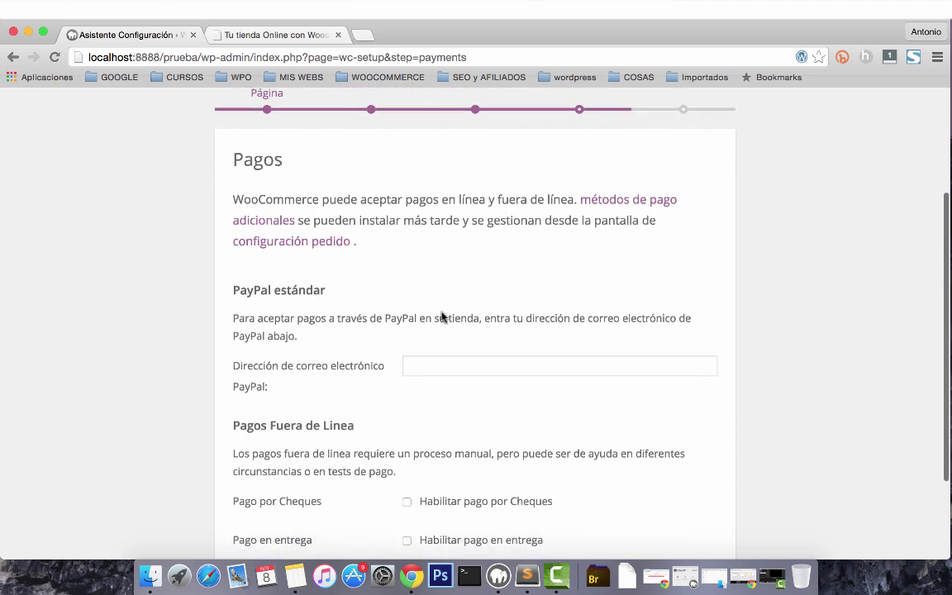
{"action": "scroll", "coordinate": [442, 318], "scroll_direction": "down", "scroll_amount": 1}
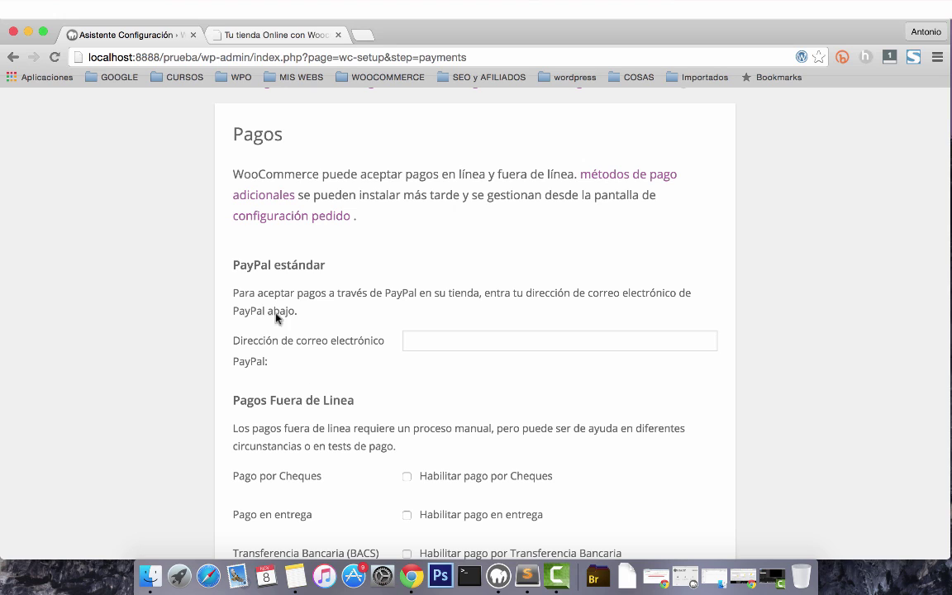
{"action": "scroll", "coordinate": [323, 327], "scroll_direction": "down", "scroll_amount": 2}
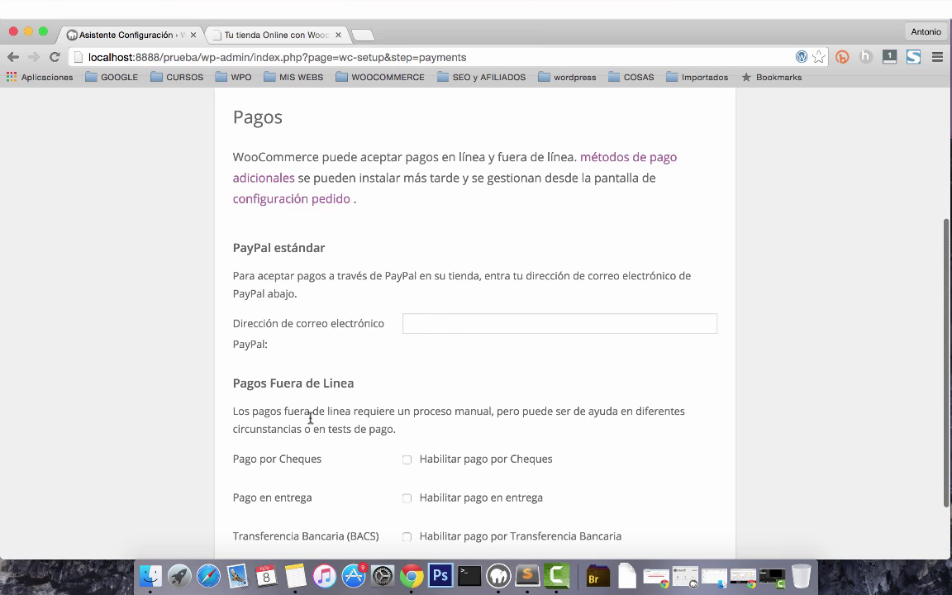
{"action": "scroll", "coordinate": [368, 484], "scroll_direction": "down", "scroll_amount": 5}
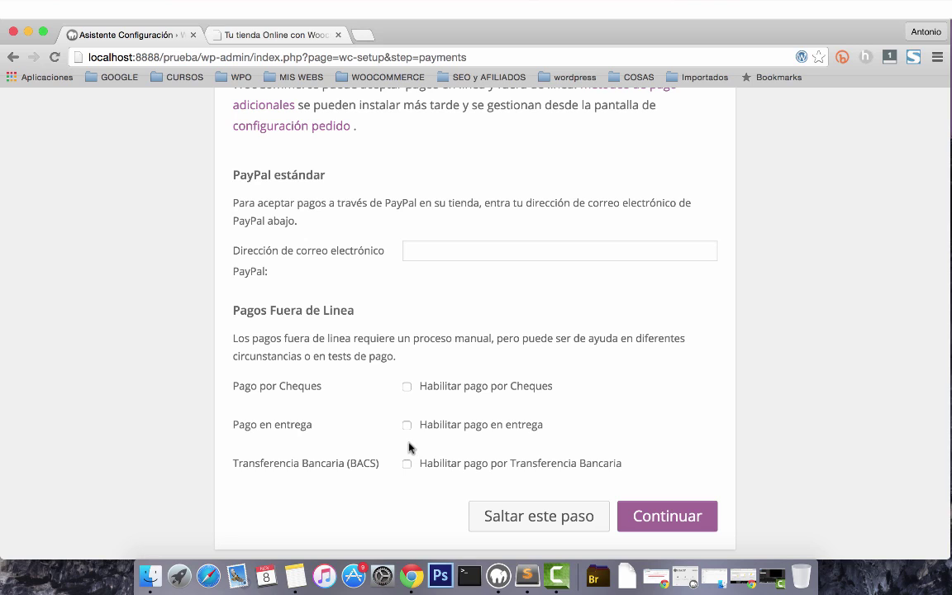
Enter a PayPal e-mail address in the PayPal estándar field.
{"action": "left_click", "coordinate": [431, 257]}
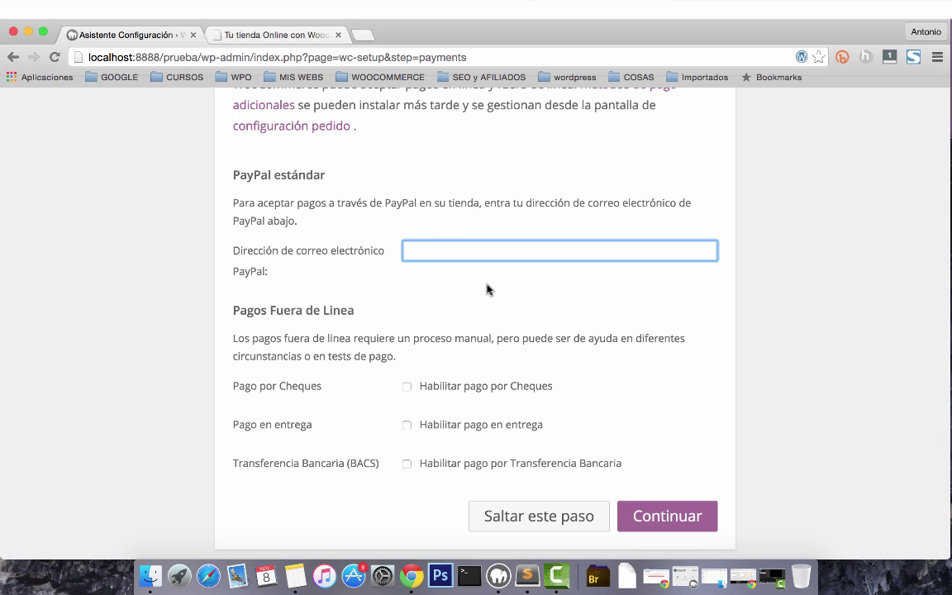
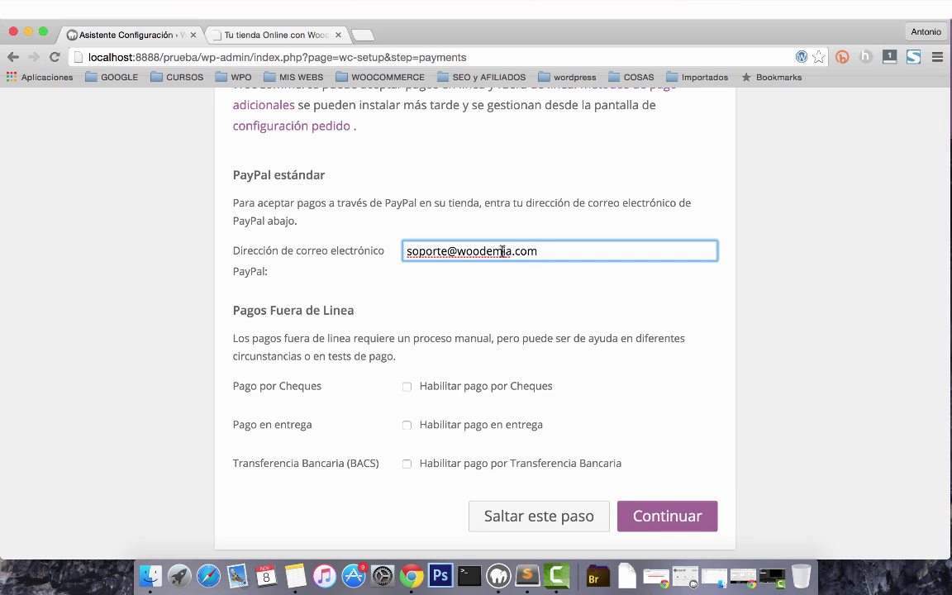
{"action": "scroll", "coordinate": [548, 319], "scroll_direction": "down", "scroll_amount": 1}
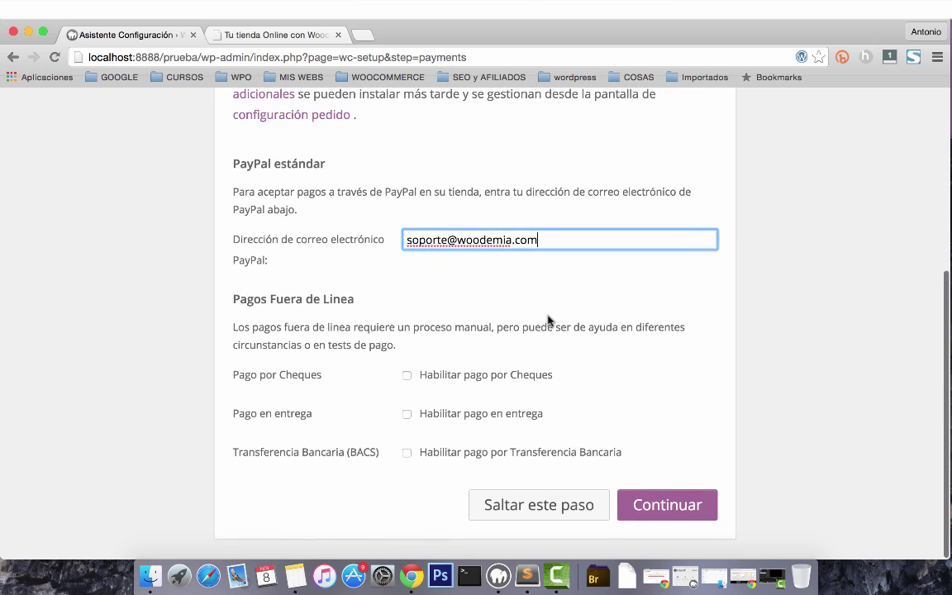
Leave only bank transfer enabled, clear the PayPal e-mail, and submit the payments.
{"action": "left_click", "coordinate": [407, 379]}
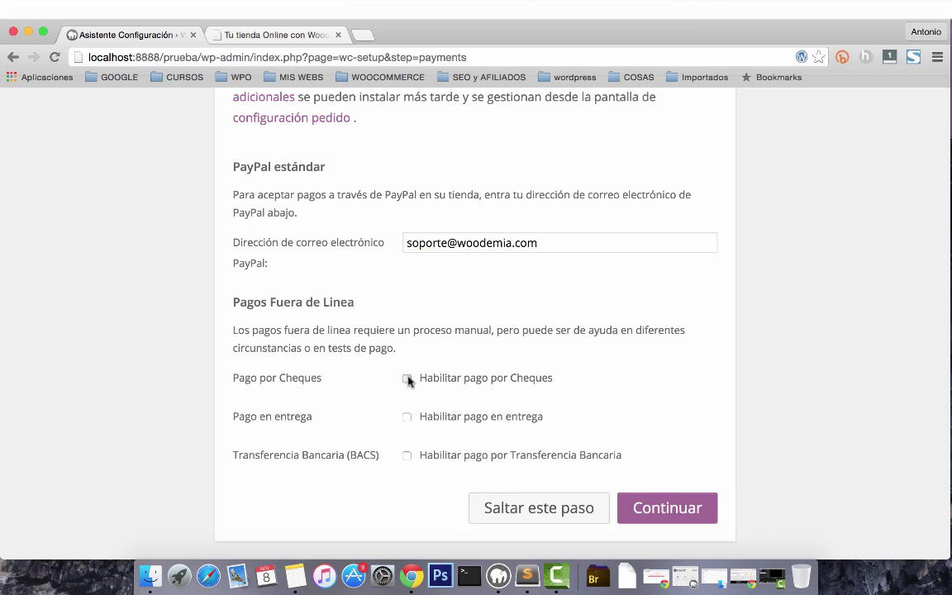
{"action": "left_click", "coordinate": [407, 420]}
{"action": "left_click", "coordinate": [405, 416]}
{"action": "left_click", "coordinate": [406, 378]}
{"action": "left_click", "coordinate": [548, 246]}
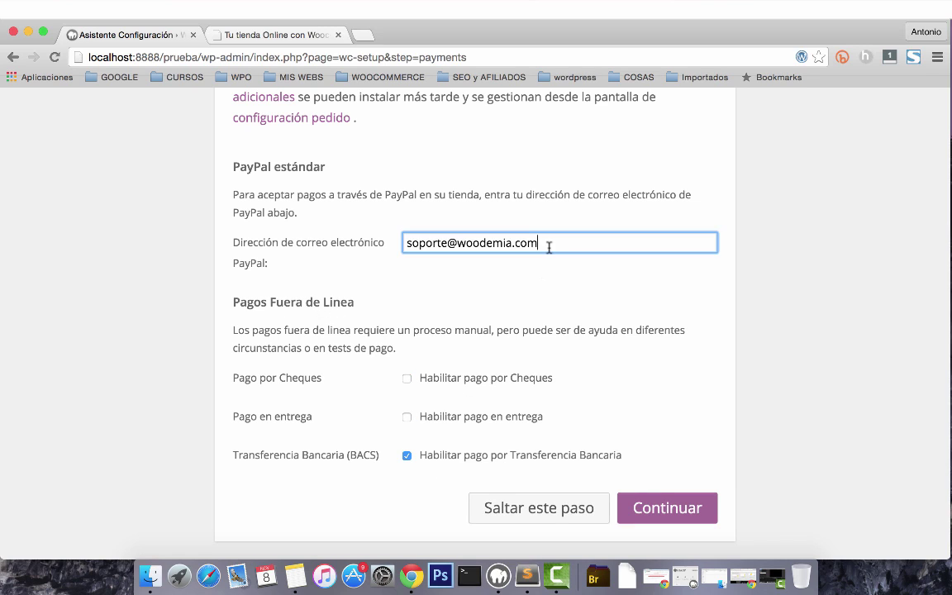
{"action": "triple_click", "coordinate": [549, 246]}
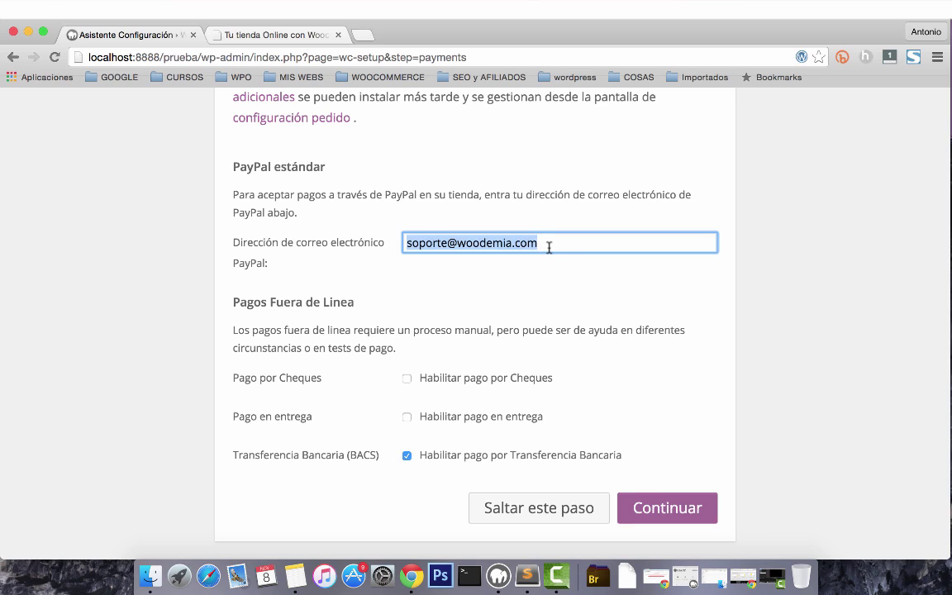
{"action": "key", "text": "BackSpace"}
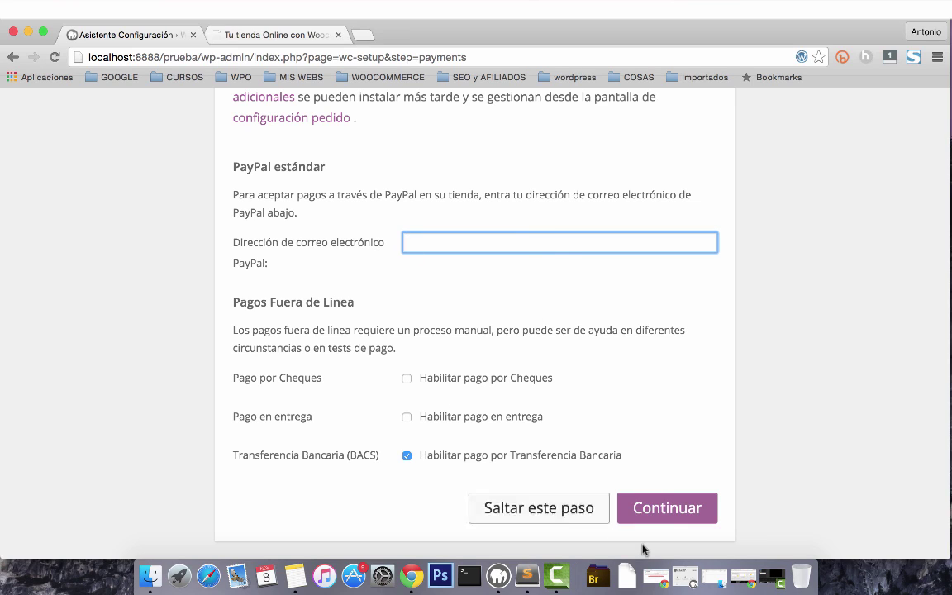
{"action": "left_click", "coordinate": [677, 504]}
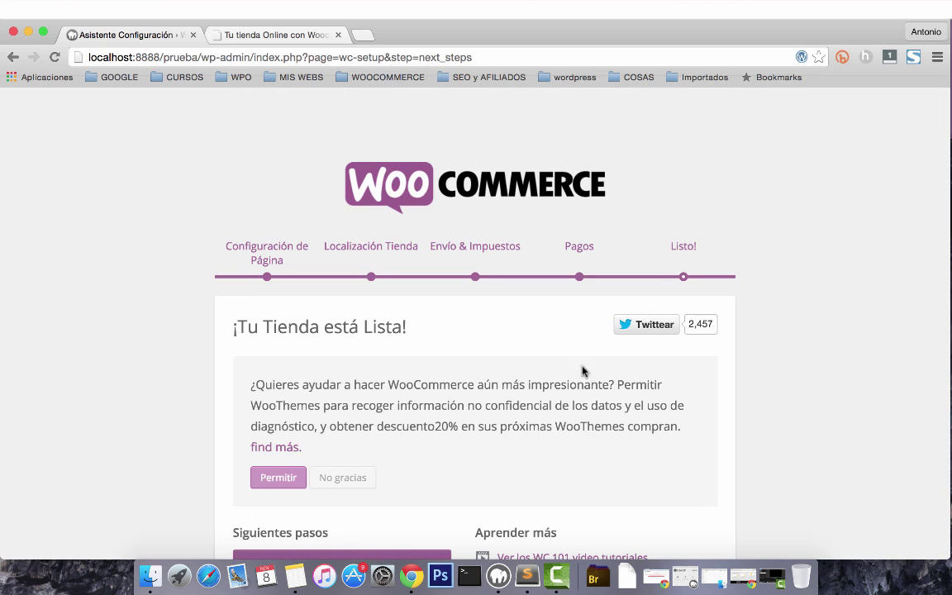
Allow WooThemes usage data collection on the ¡Tu Tienda está Lista! screen.
{"action": "scroll", "coordinate": [531, 378], "scroll_direction": "down", "scroll_amount": 2}
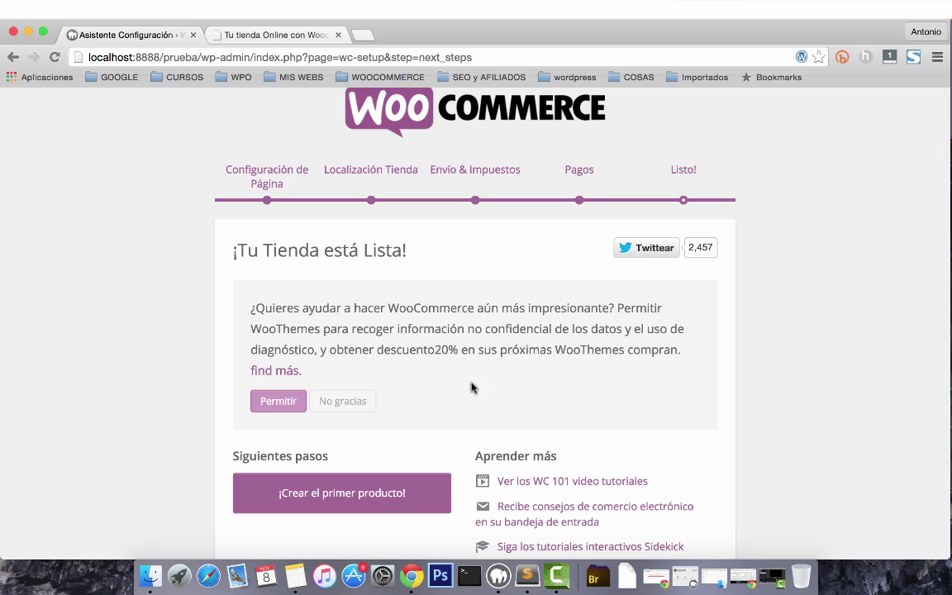
{"action": "left_click", "coordinate": [282, 402]}
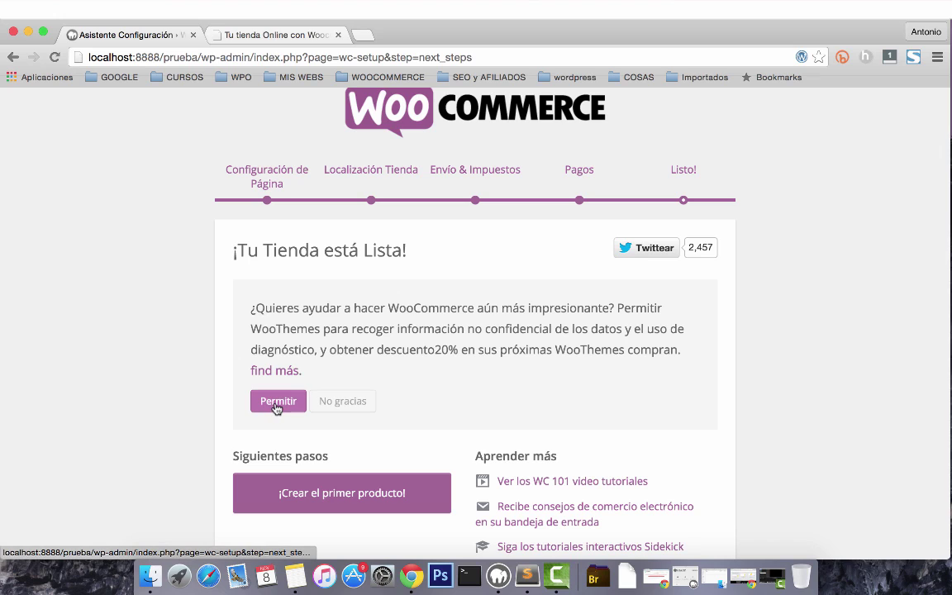
{"action": "left_click", "coordinate": [277, 403]}
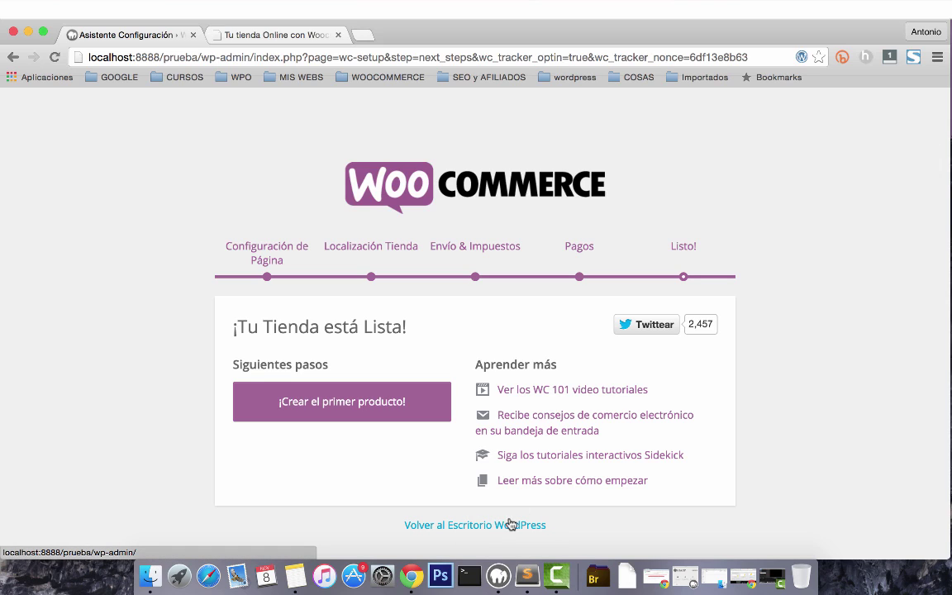
Return to the WordPress Escritorio and view the WooCommerce and Productos submenus.
{"action": "left_click", "coordinate": [506, 526]}
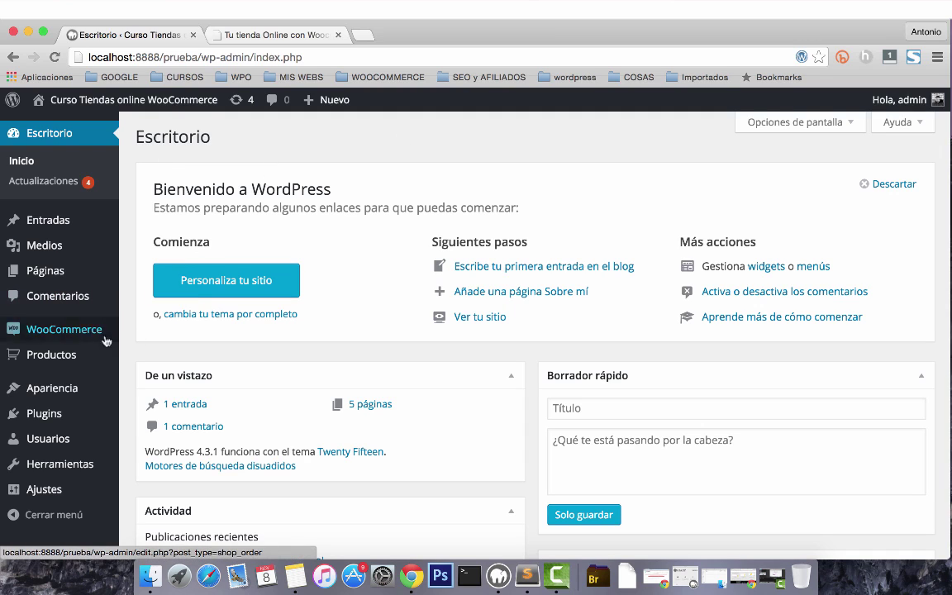
{"action": "mouse_move", "coordinate": [98, 329]}
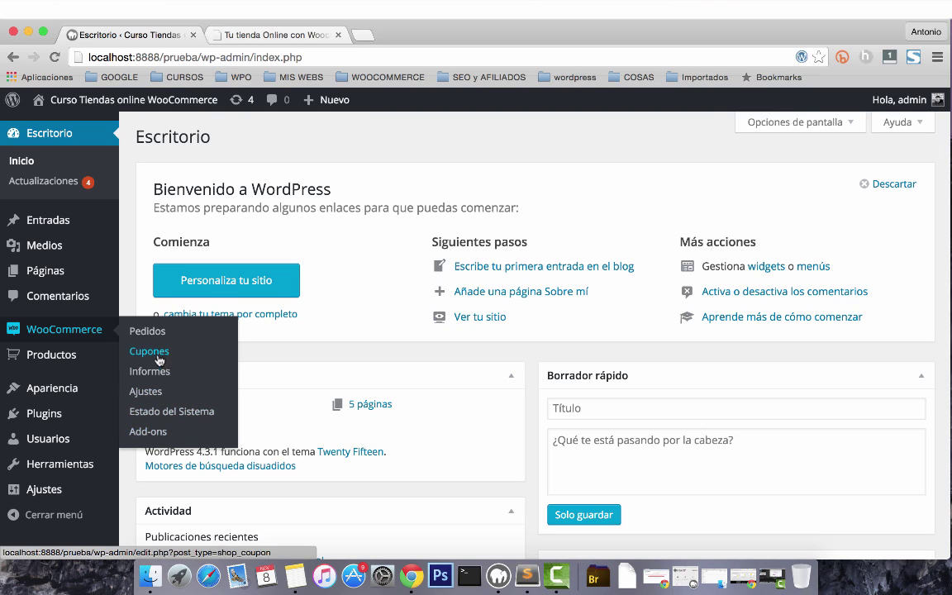
{"action": "mouse_move", "coordinate": [46, 357]}
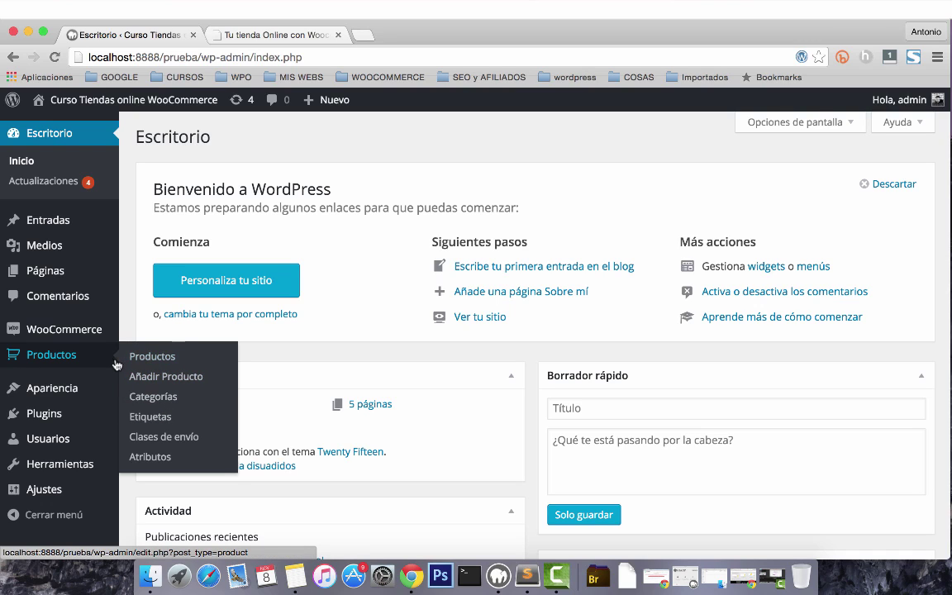
{"action": "mouse_move", "coordinate": [91, 329]}
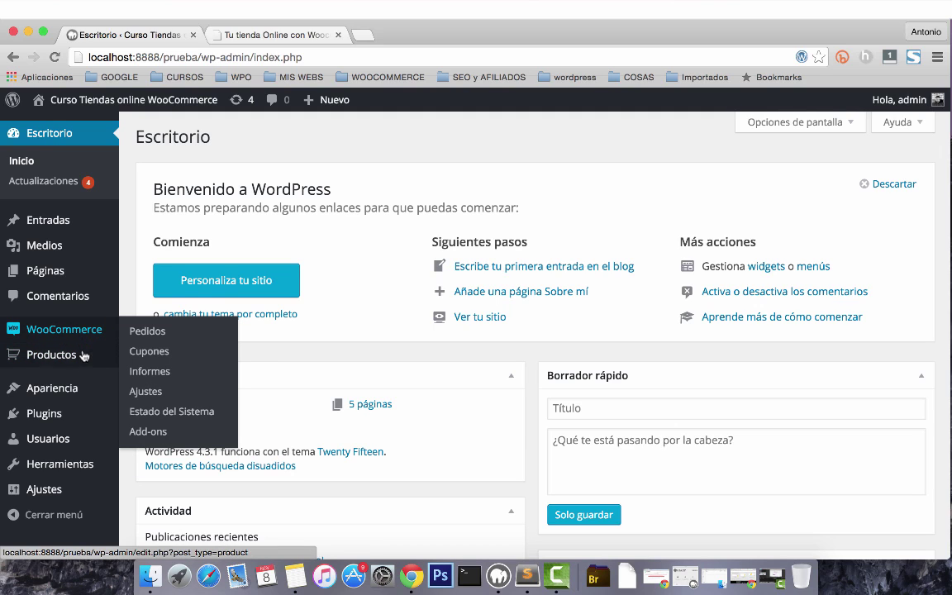
{"action": "mouse_move", "coordinate": [84, 360]}
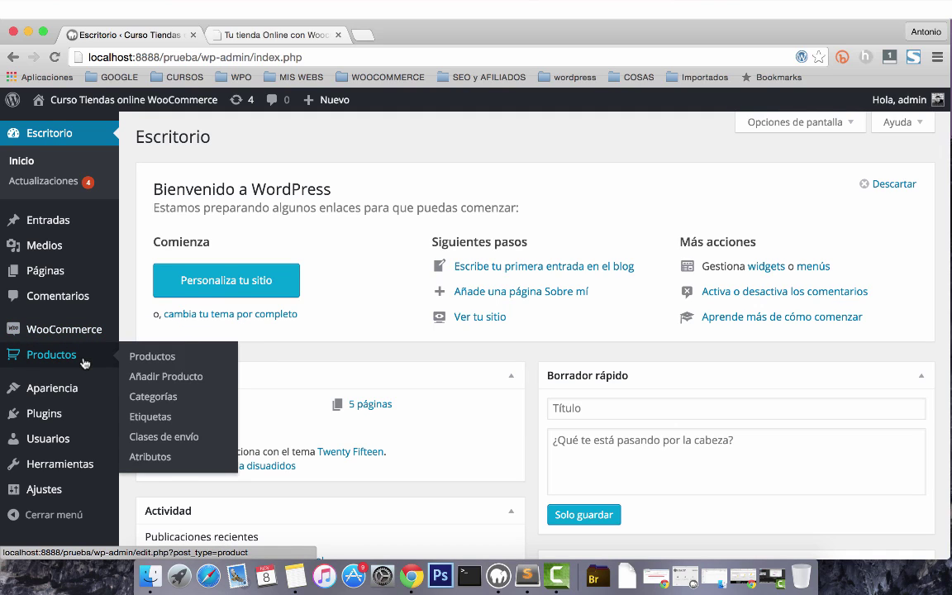